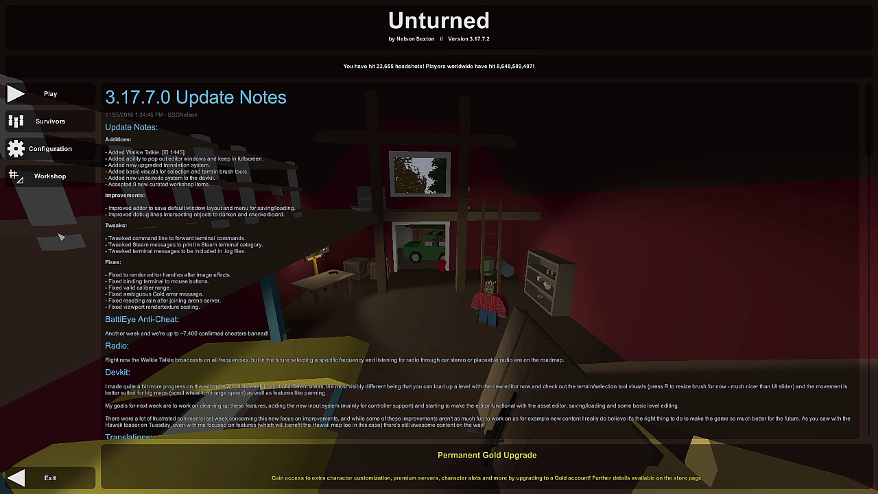
# - Open the selected TestMap level in the workshop's standard level editor
pyautogui.click(48, 175)
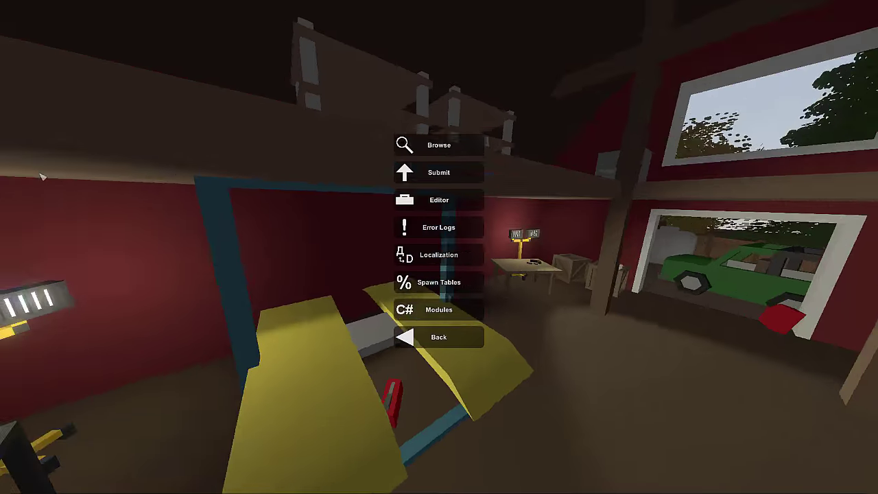
pyautogui.click(405, 206)
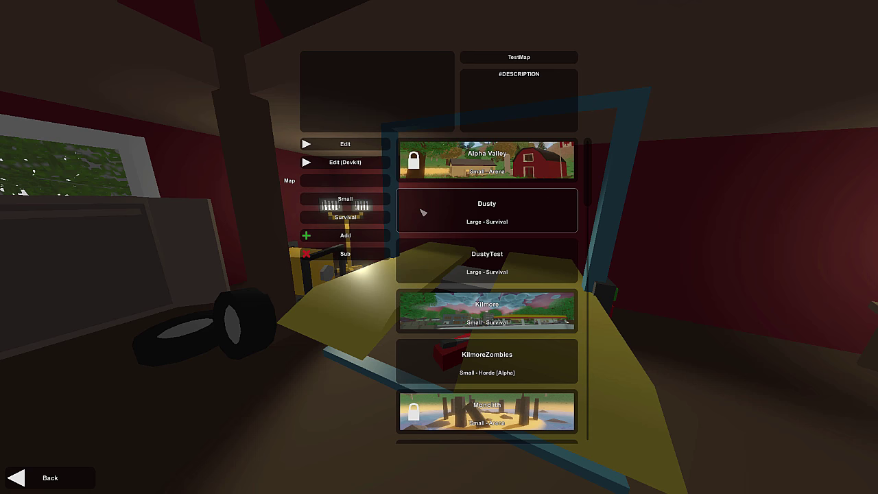
pyautogui.click(346, 144)
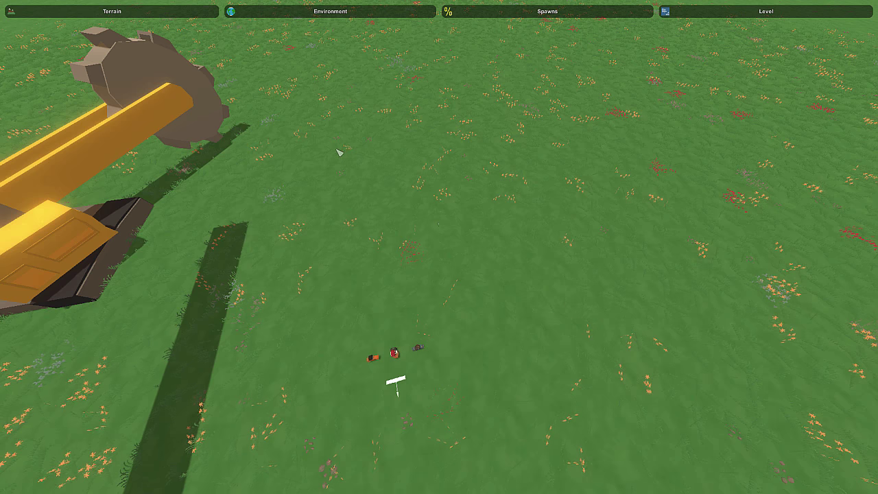
# - Bring up the environment node tools and set the node type to Airdrop
pyautogui.moveTo(339, 151)
pyautogui.mouseDown(button='right')
pyautogui.moveTo(339, 127)
pyautogui.moveTo(405, 62)
pyautogui.moveTo(401, 86)
pyautogui.moveTo(590, 99)
pyautogui.moveTo(727, 100)
pyautogui.moveTo(799, 61)
pyautogui.moveTo(841, 148)
pyautogui.mouseUp(button='right')
pyautogui.press('w')
pyautogui.press('w')
pyautogui.press('w')
pyautogui.moveTo(442, 255); pyautogui.dragTo(442, 251, button='right')
pyautogui.press('w')
pyautogui.moveTo(529, 68); pyautogui.dragTo(442, 251, button='right')
pyautogui.click(377, 12)
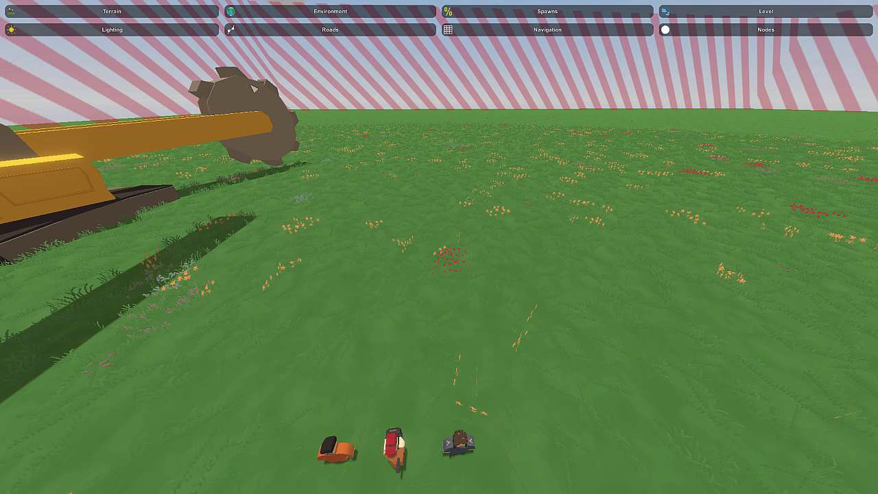
pyautogui.click(768, 28)
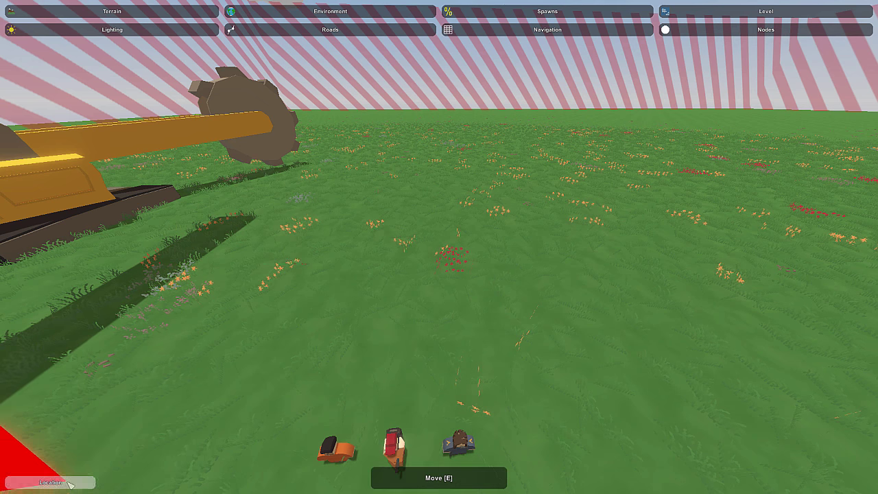
pyautogui.click(69, 482)
pyautogui.click(65, 483)
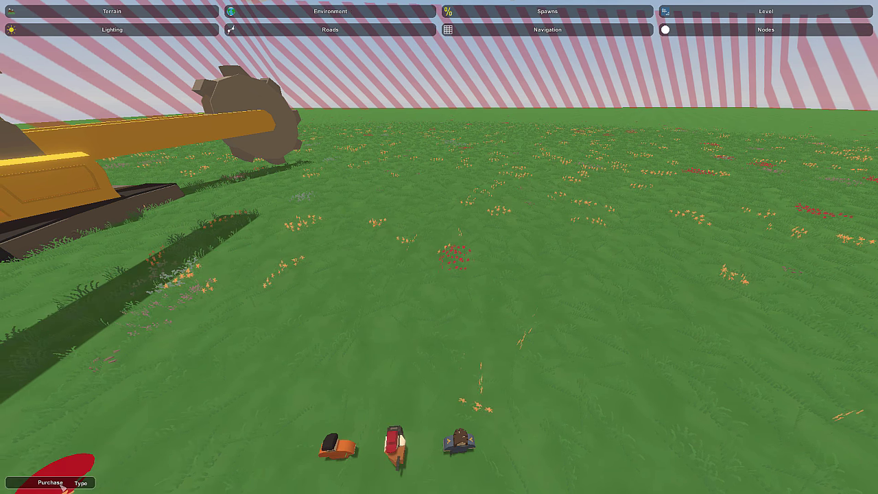
pyautogui.click(61, 484)
pyautogui.click(59, 484)
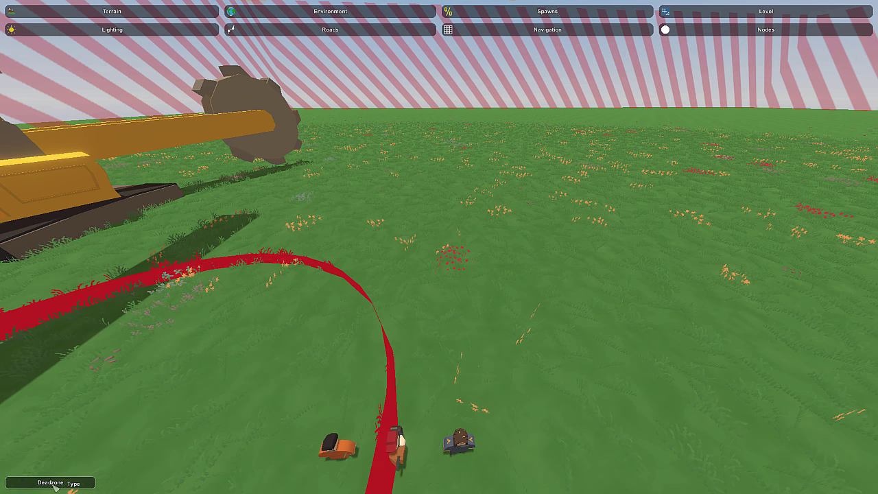
pyautogui.click(57, 486)
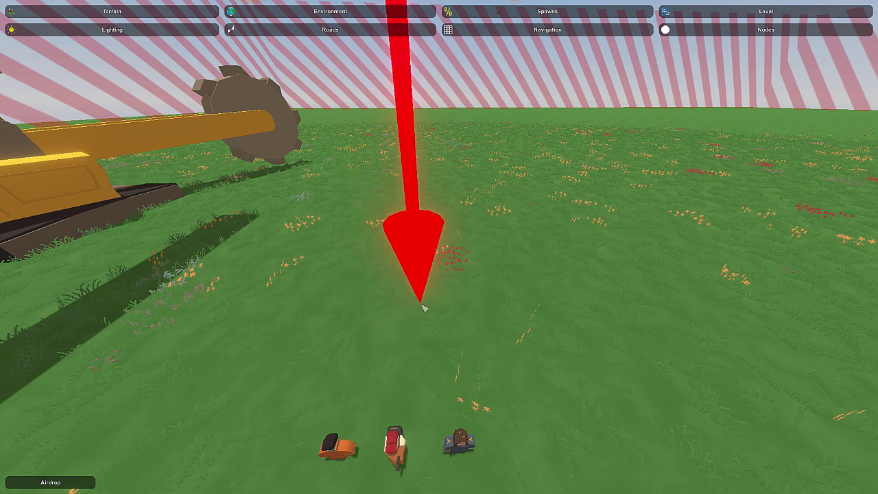
# - Place an airdrop node on the grass beside the Hospital and select it to show its Spawn ID setting
pyautogui.moveTo(450, 290)
pyautogui.mouseDown(button='right')
pyautogui.moveTo(452, 280)
pyautogui.moveTo(445, 288)
pyautogui.moveTo(441, 274)
pyautogui.moveTo(449, 316)
pyautogui.moveTo(429, 319)
pyautogui.moveTo(445, 316)
pyautogui.moveTo(446, 305)
pyautogui.mouseUp(button='right')
pyautogui.press('w')
pyautogui.press('w')
pyautogui.moveTo(439, 247); pyautogui.dragTo(446, 254, button='right')
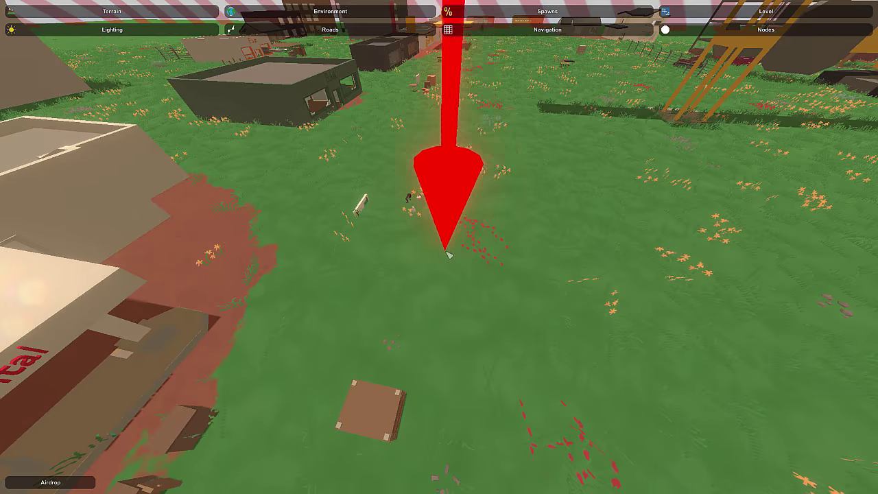
pyautogui.moveTo(405, 304); pyautogui.dragTo(427, 298, button='right')
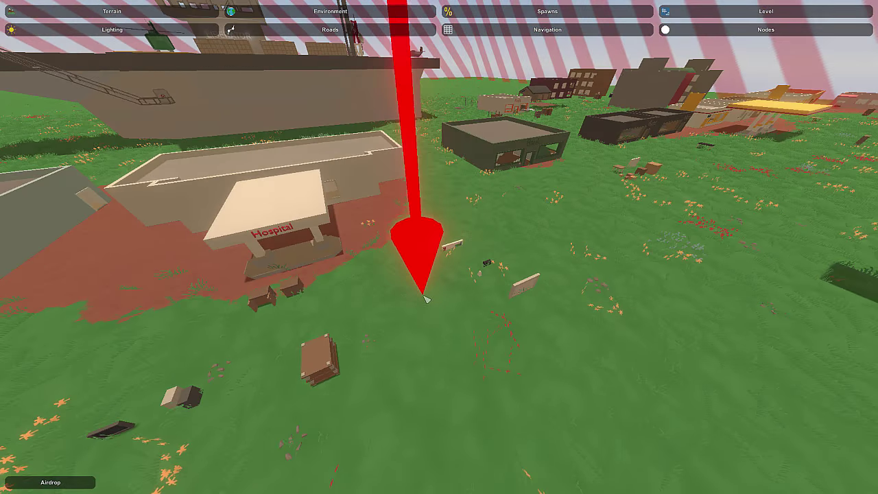
pyautogui.click(499, 328)
pyautogui.press('w')
pyautogui.moveTo(500, 328); pyautogui.dragTo(470, 250, button='right')
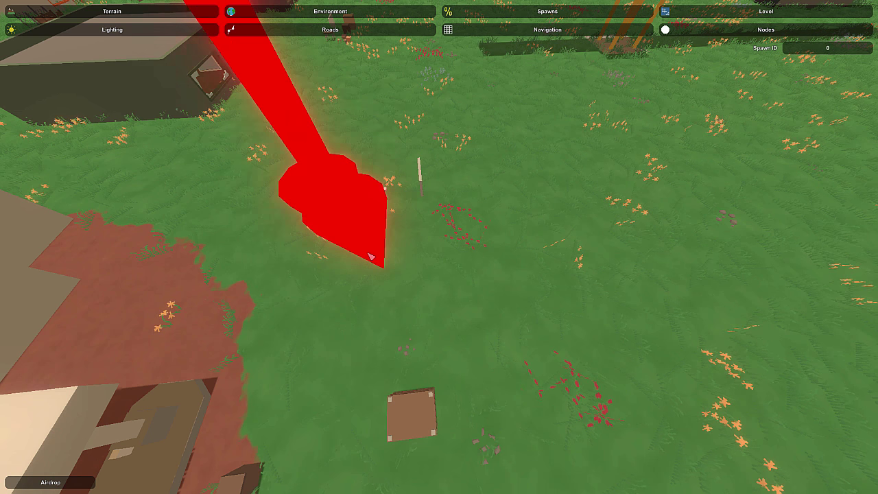
pyautogui.moveTo(328, 241); pyautogui.dragTo(826, 51)
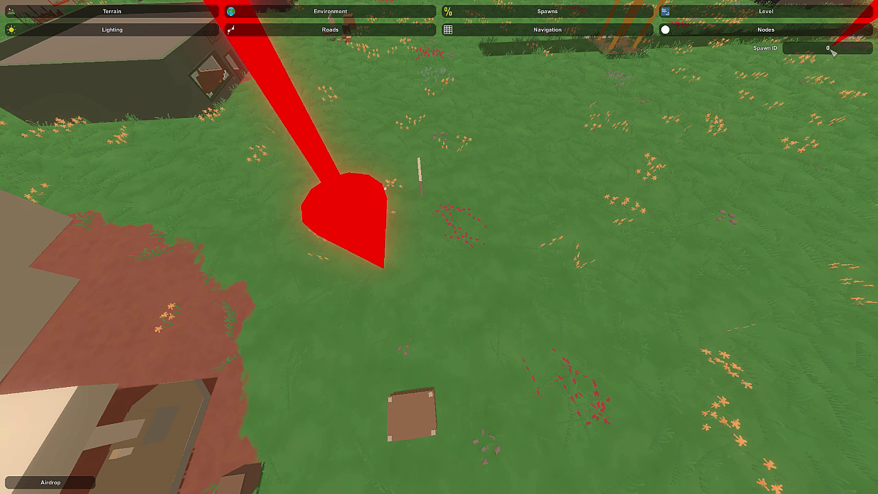
# - Examine the airdrop item spawn table, including its Spawn ID and its common and uncommon tiers
pyautogui.click(548, 12)
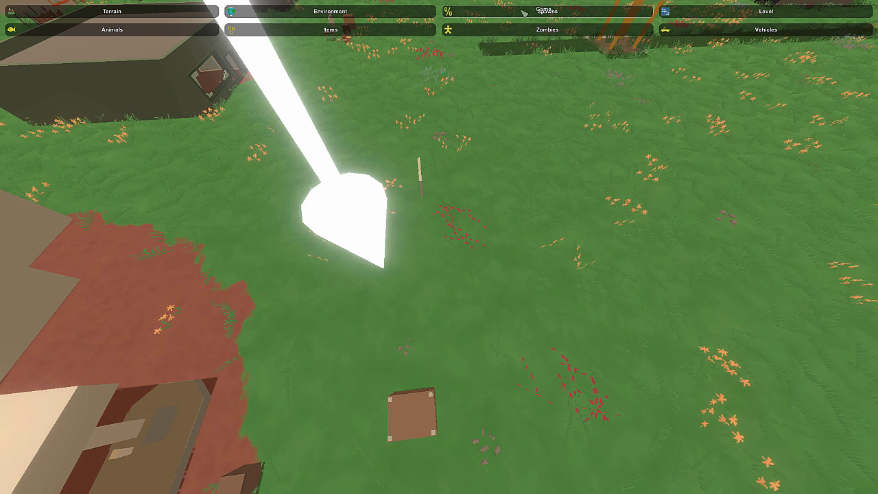
pyautogui.click(367, 31)
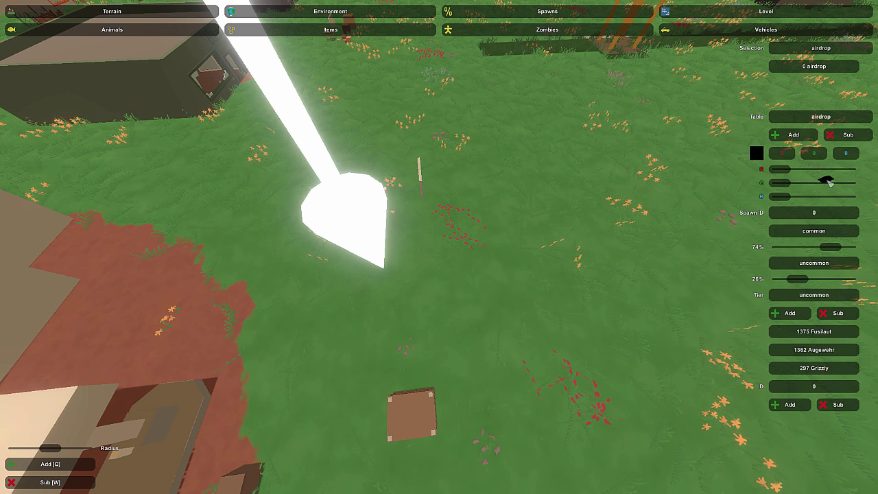
pyautogui.click(827, 69)
pyautogui.click(818, 67)
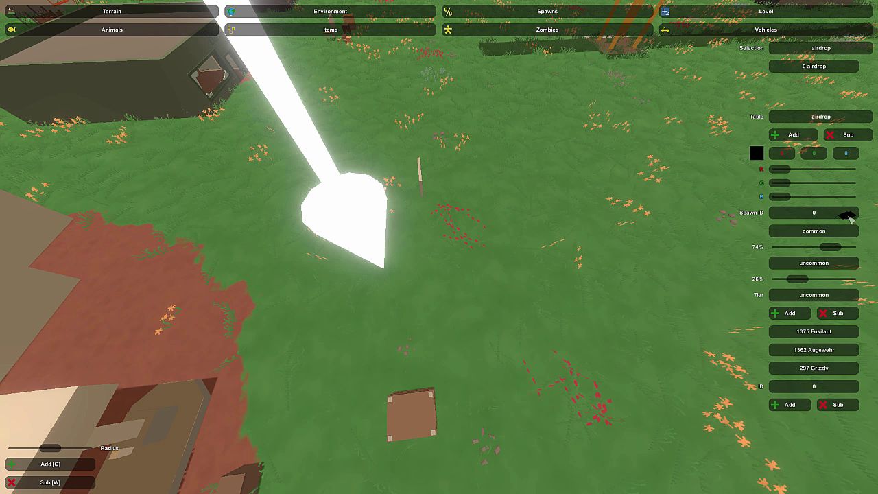
pyautogui.click(814, 232)
pyautogui.click(815, 267)
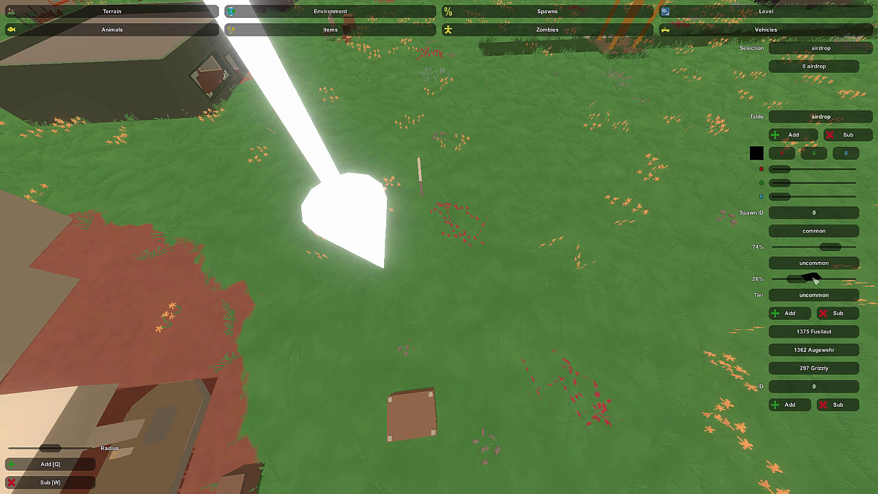
pyautogui.click(814, 232)
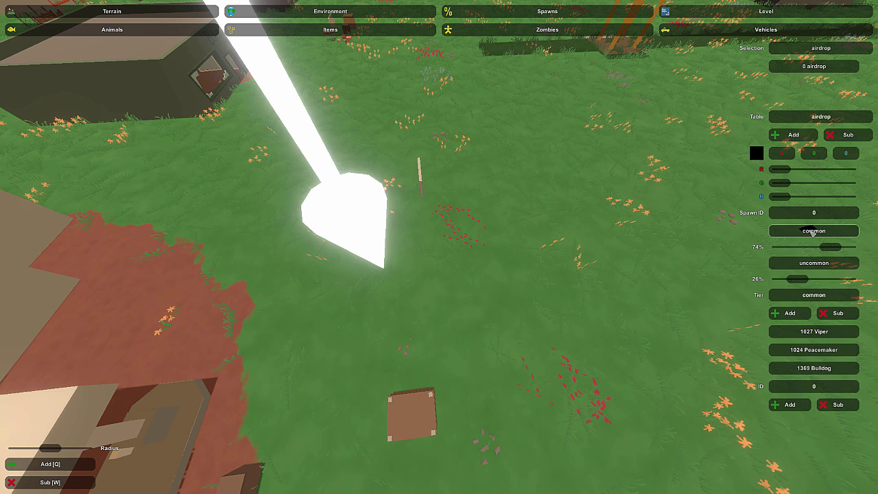
# - Return to the environment nodes and delete the airdrop node beside the Hospital
pyautogui.click(329, 12)
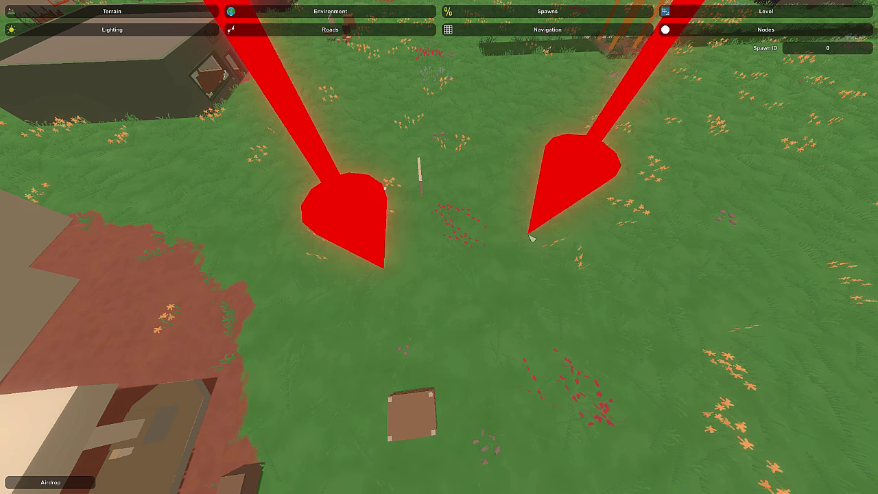
pyautogui.click(368, 266)
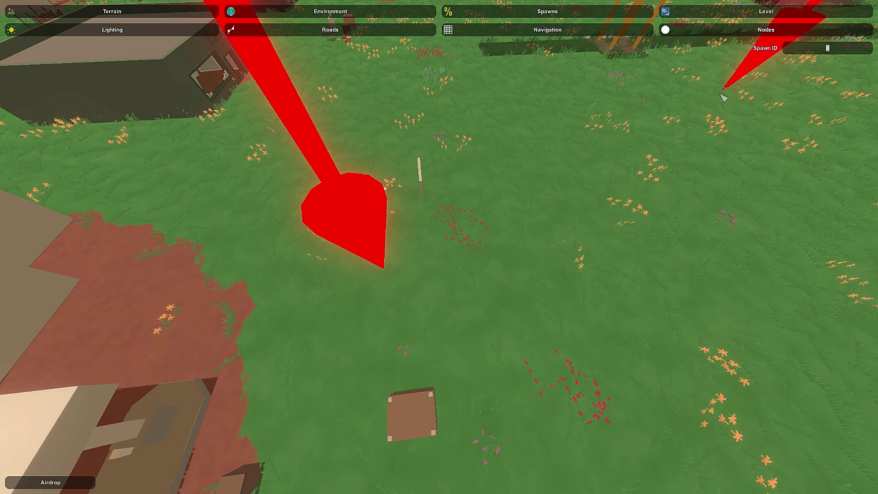
pyautogui.click(380, 257)
pyautogui.press('Delete')
pyautogui.press('w')
pyautogui.moveTo(421, 227); pyautogui.dragTo(274, 227, button='right')
pyautogui.press('w')
pyautogui.press('a')
pyautogui.moveTo(379, 225); pyautogui.dragTo(525, 196, button='right')
pyautogui.moveTo(377, 289); pyautogui.dragTo(574, 196, button='right')
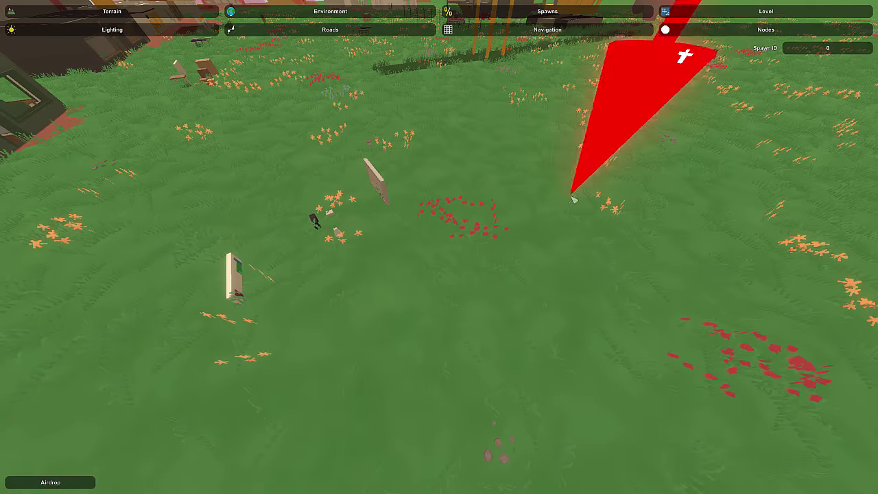
# - Exit the level editor without saving and open the workshop's Spawn Tables tool
pyautogui.press('Escape')
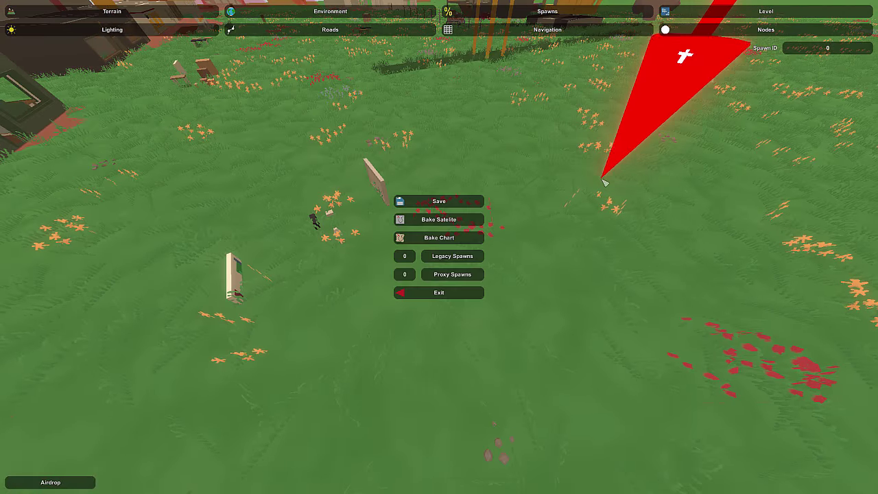
pyautogui.click(466, 292)
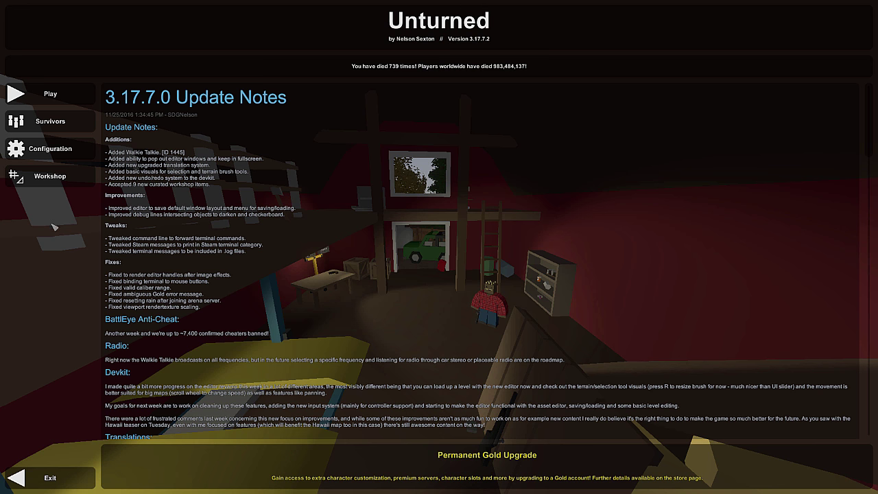
pyautogui.click(55, 181)
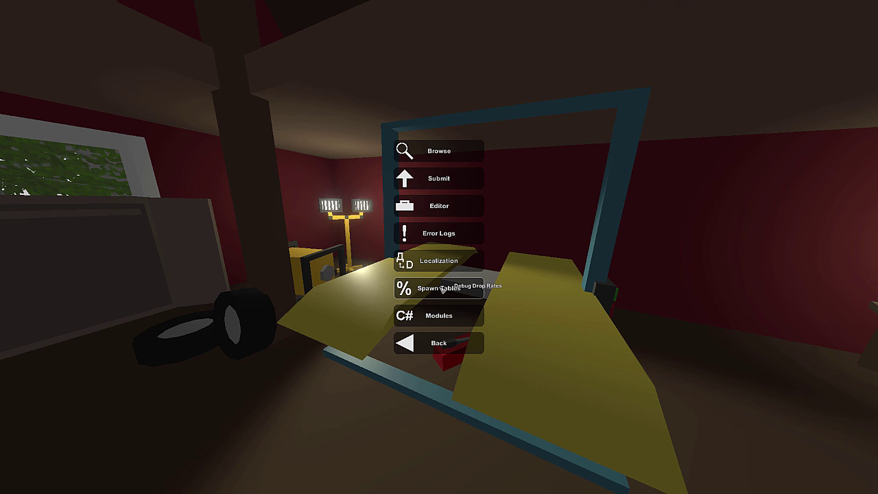
pyautogui.click(444, 291)
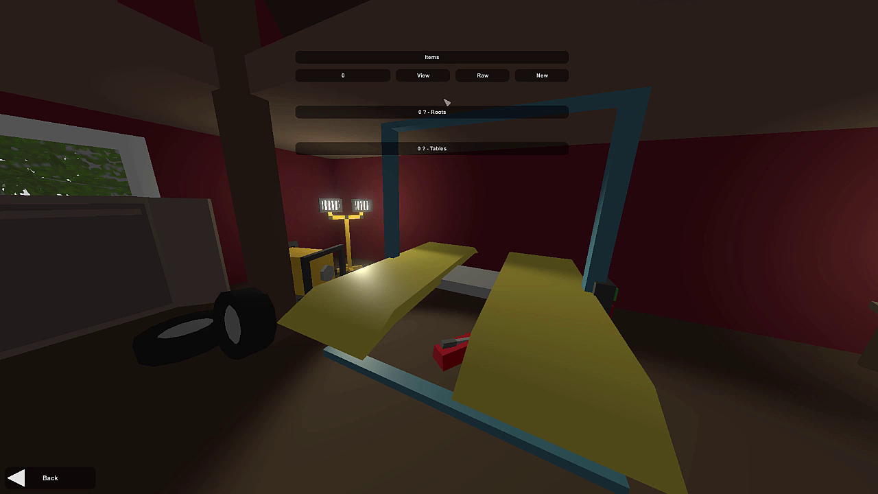
# - View item spawn table 1 and examine its roots, assets, weights and options for adding assets or spawns
pyautogui.moveTo(351, 74); pyautogui.dragTo(328, 74)
pyautogui.click(488, 78)
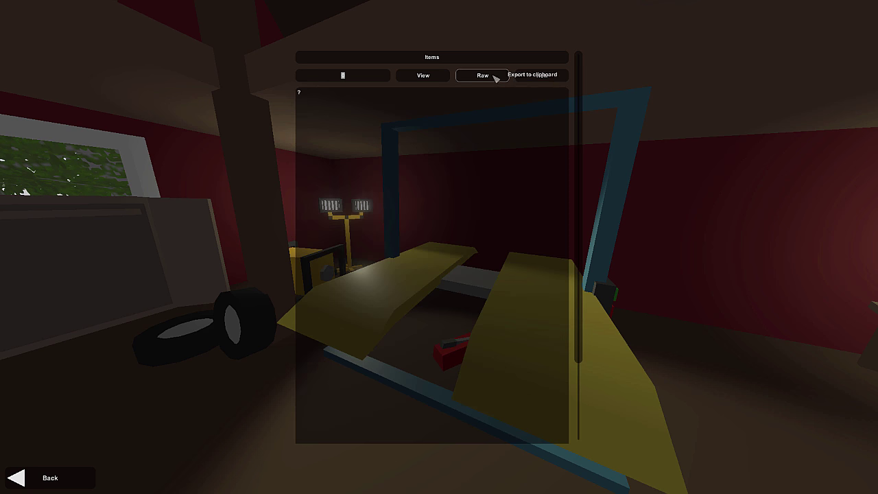
pyautogui.click(537, 76)
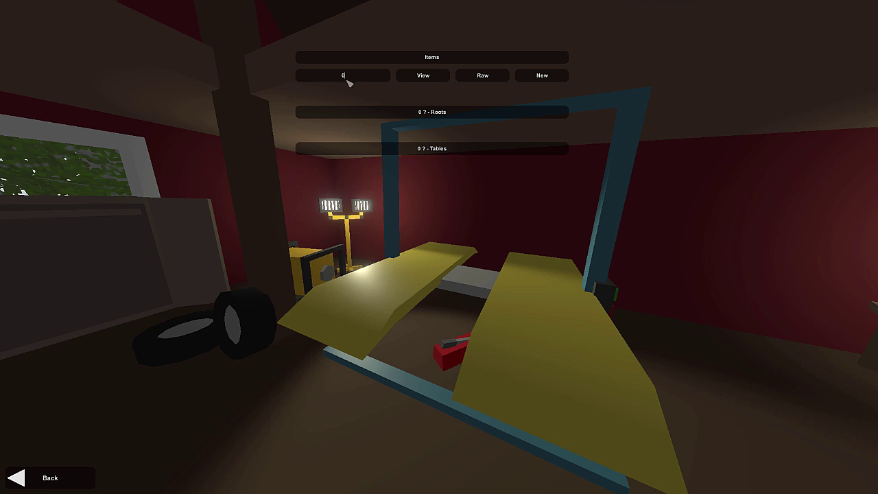
pyautogui.click(424, 77)
pyautogui.scroll(-5, 387, 199)
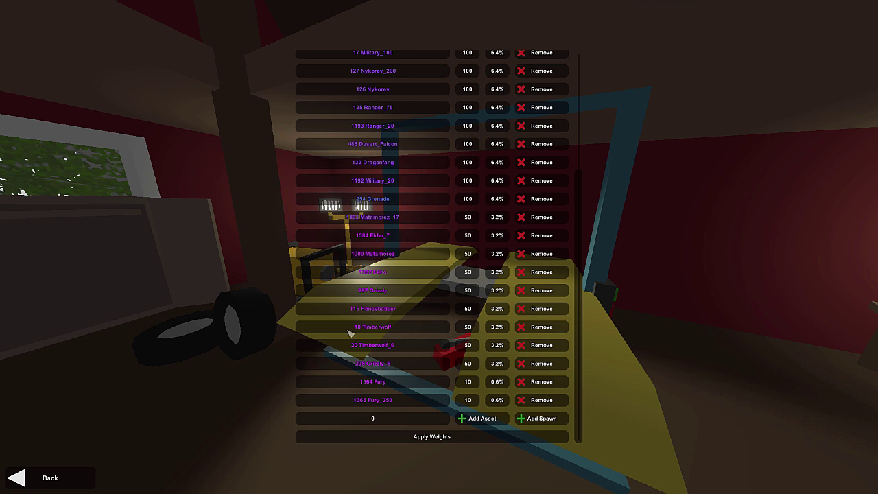
pyautogui.scroll(4, 353, 327)
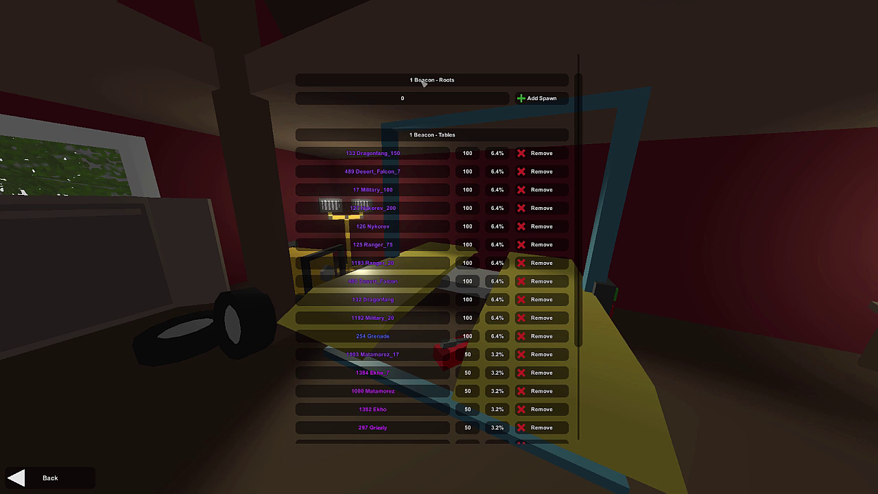
pyautogui.scroll(-4, 404, 161)
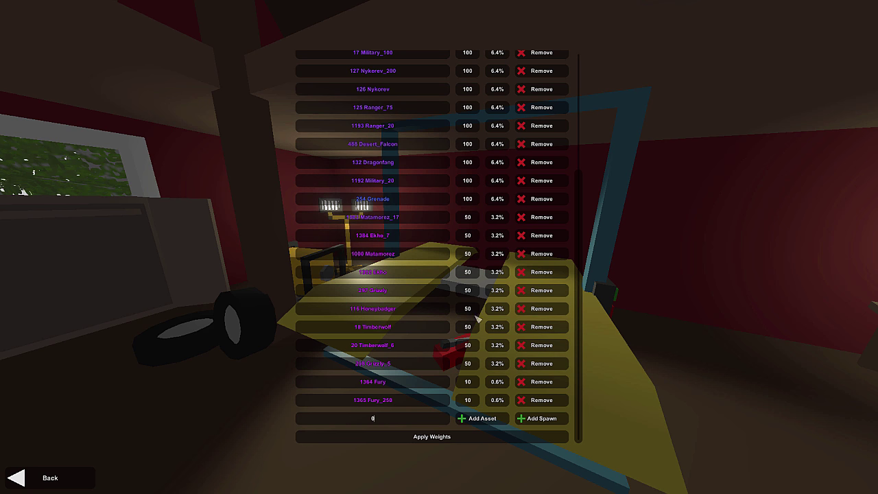
pyautogui.scroll(5, 479, 149)
pyautogui.scroll(-5, 473, 143)
pyautogui.scroll(5, 418, 255)
# - View the item spawn tables with IDs 601 and 700
pyautogui.moveTo(352, 76); pyautogui.dragTo(326, 78)
pyautogui.click(350, 75)
pyautogui.write('70')
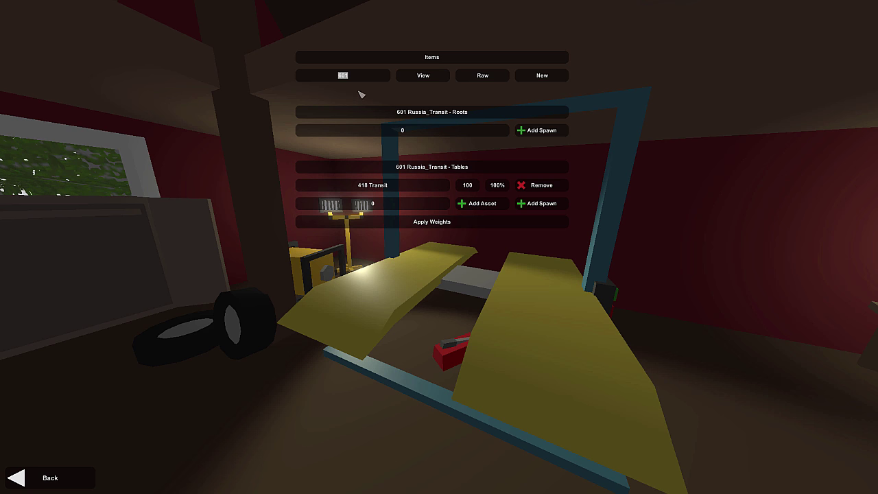
pyautogui.write('700')
pyautogui.click(410, 76)
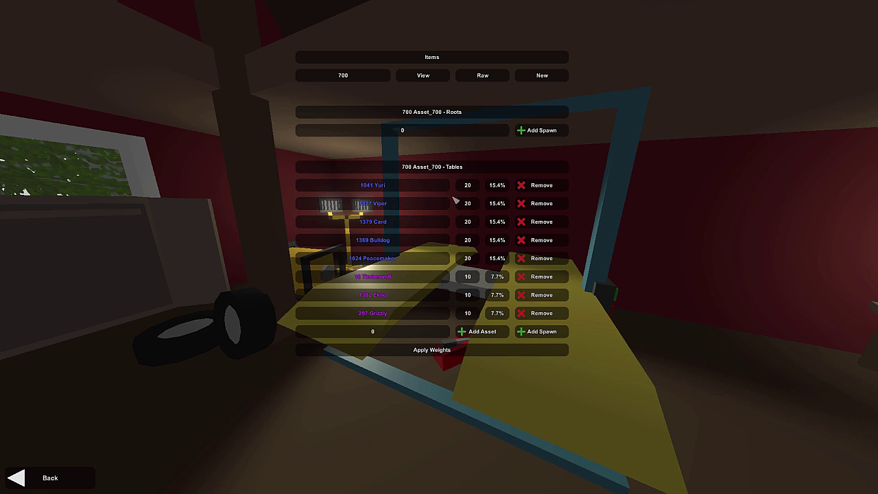
# - Switch to the Unturned wiki's ID List in Chrome and look up the Avenger's ID for a new asset in table 700
pyautogui.click(369, 334)
pyautogui.click(392, 329)
pyautogui.hotkey('alt', 'Tab')
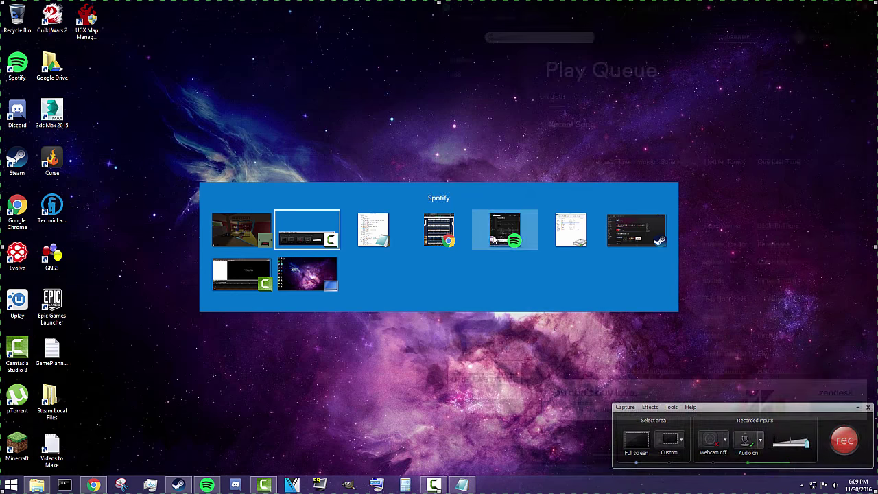
pyautogui.hotkey('alt', 'Tab')
pyautogui.hotkey('alt', 'Tab')
pyautogui.hotkey('alt', 'Tab')
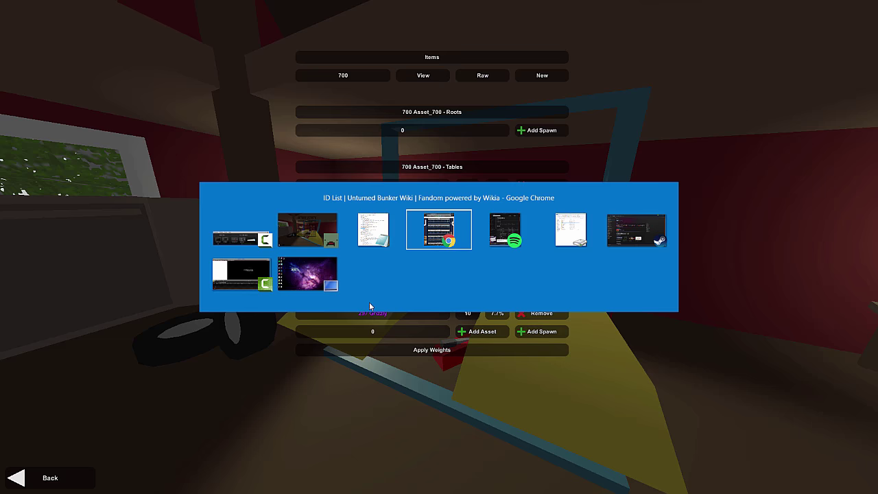
pyautogui.scroll(2, 363, 140)
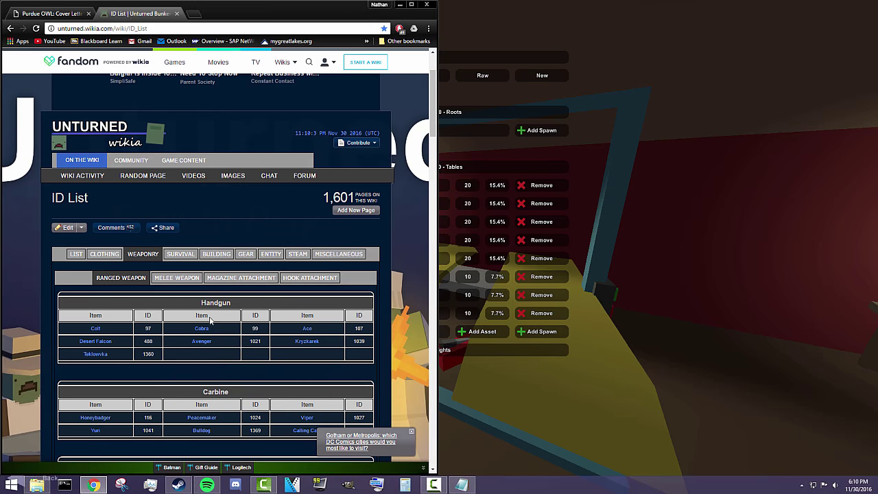
pyautogui.scroll(-1, 234, 310)
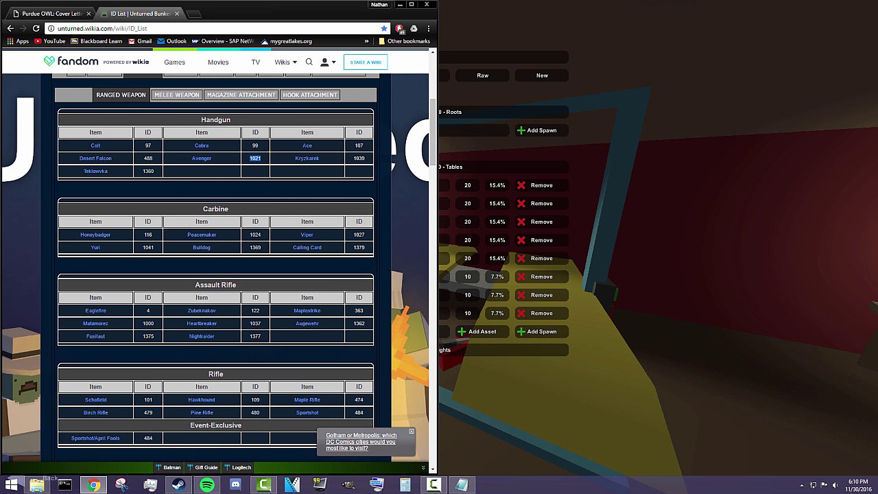
# - Return to the spawn table editor and add the Avenger, asset ID 1021, to table 700
pyautogui.click(497, 390)
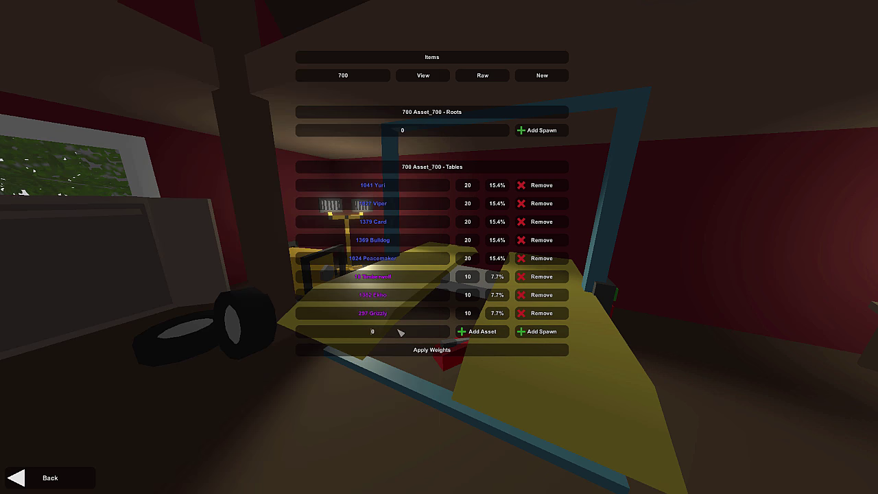
pyautogui.write('1021')
pyautogui.click(487, 333)
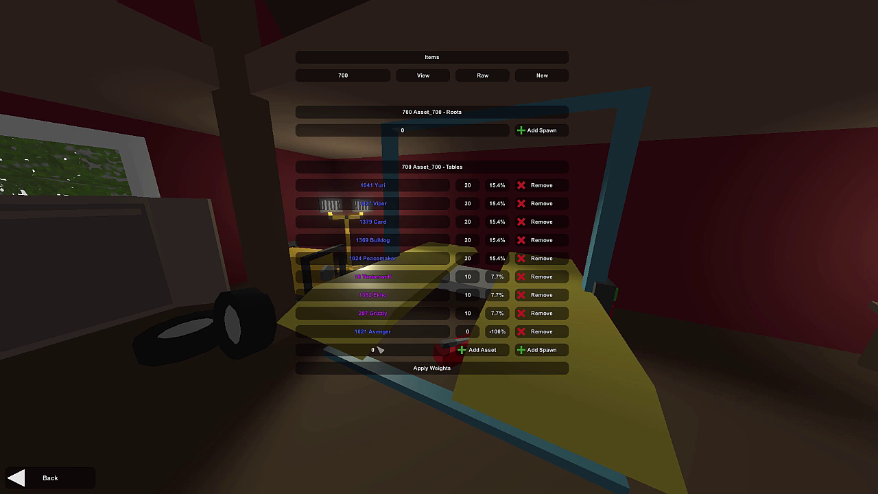
# - Look up the Kryzkarek's ID in the wiki list and add it as asset 1039 to table 700
pyautogui.hotkey('alt', 'Tab')
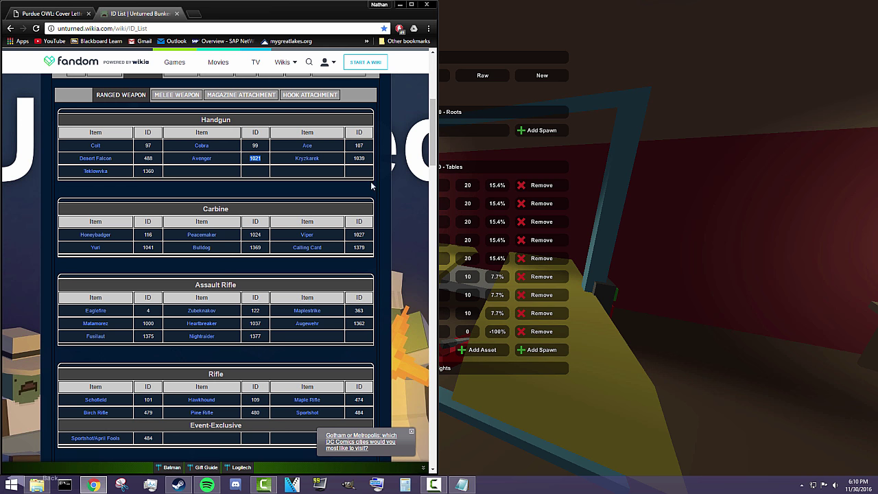
pyautogui.click(525, 424)
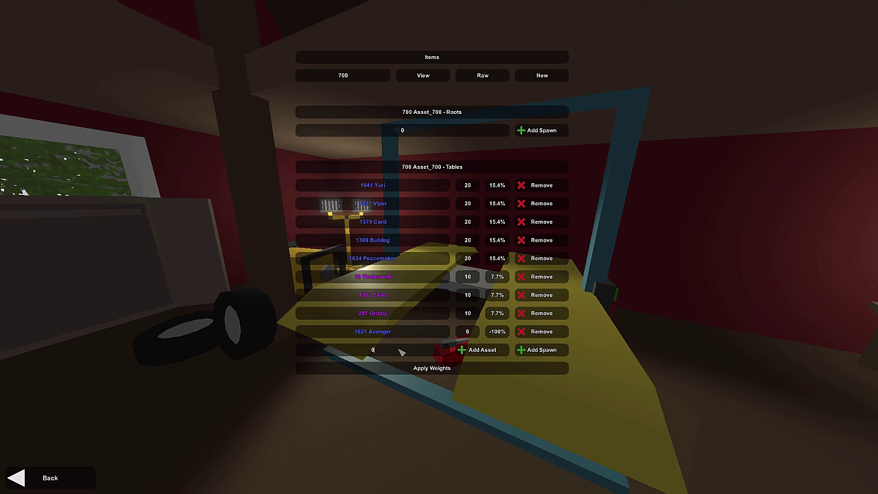
pyautogui.write('1039')
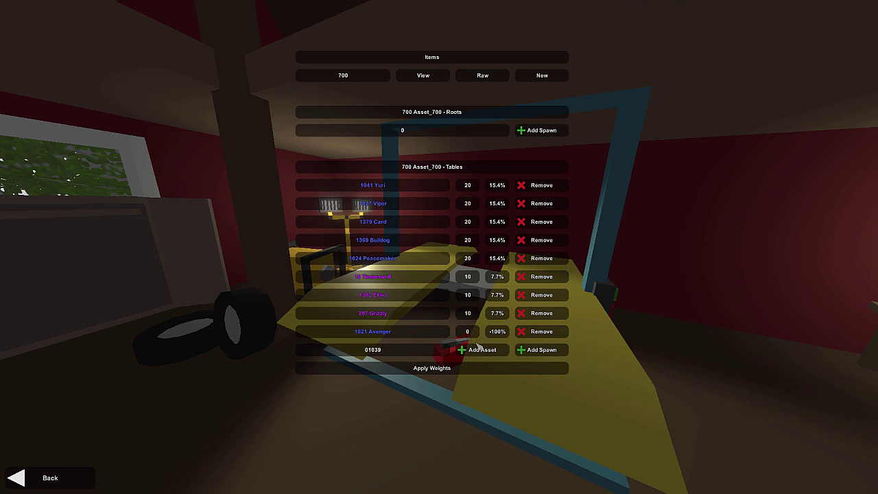
pyautogui.click(474, 351)
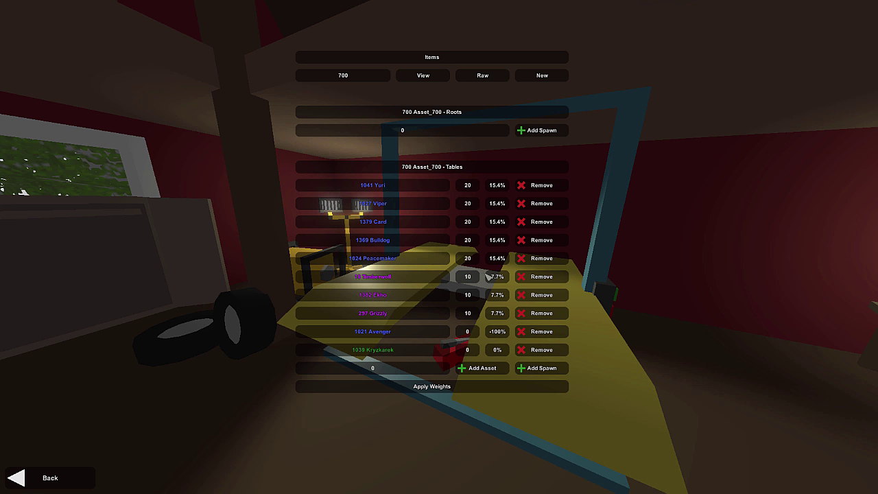
# - Set the weights of the Avenger and the Kryzkarek to 30 each and recalculate table 700's chance percentages
pyautogui.click(468, 333)
pyautogui.write('30')
pyautogui.click(467, 350)
pyautogui.write('30')
pyautogui.click(435, 388)
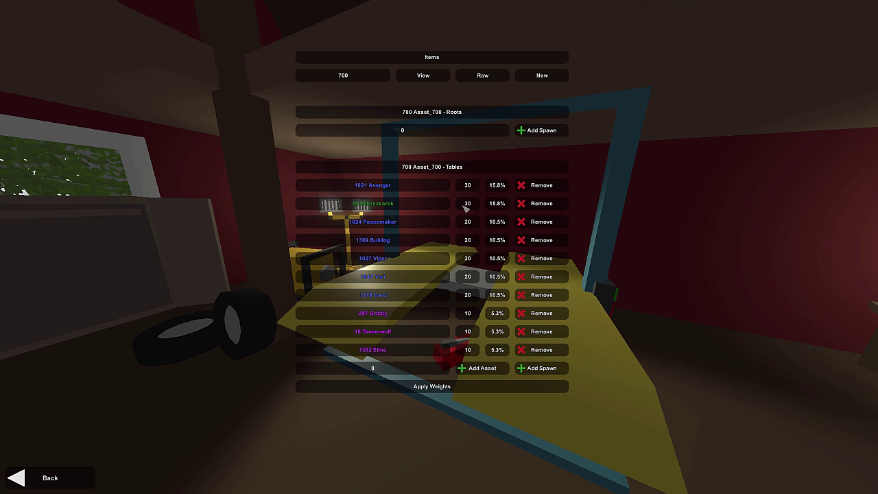
# - Remove the Kryzkarek from table 700 and reapply the weights of the remaining assets
pyautogui.click(527, 203)
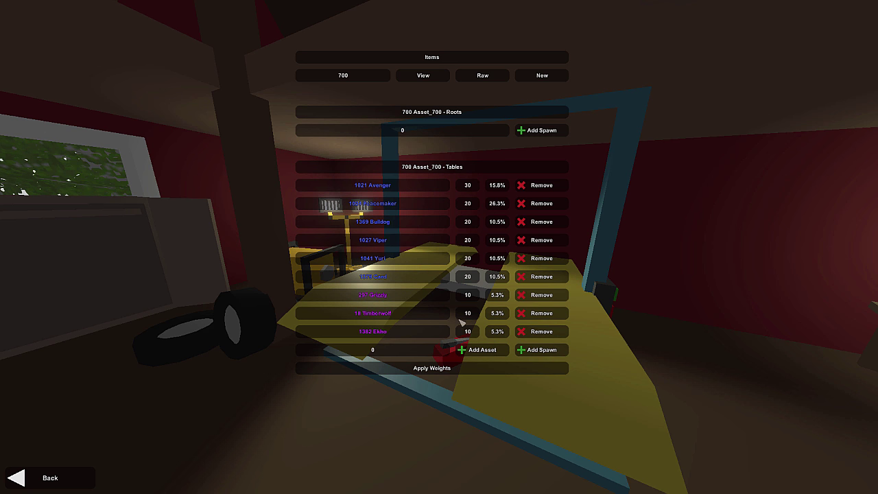
pyautogui.click(438, 369)
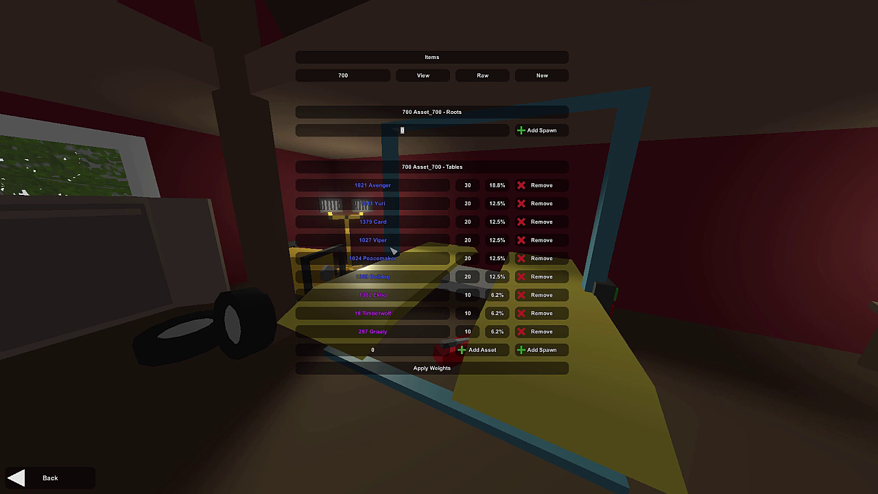
# - View item spawn table 10 to examine its parent root and assets, and return to table 700
pyautogui.click(327, 78)
pyautogui.write('10')
pyautogui.click(439, 75)
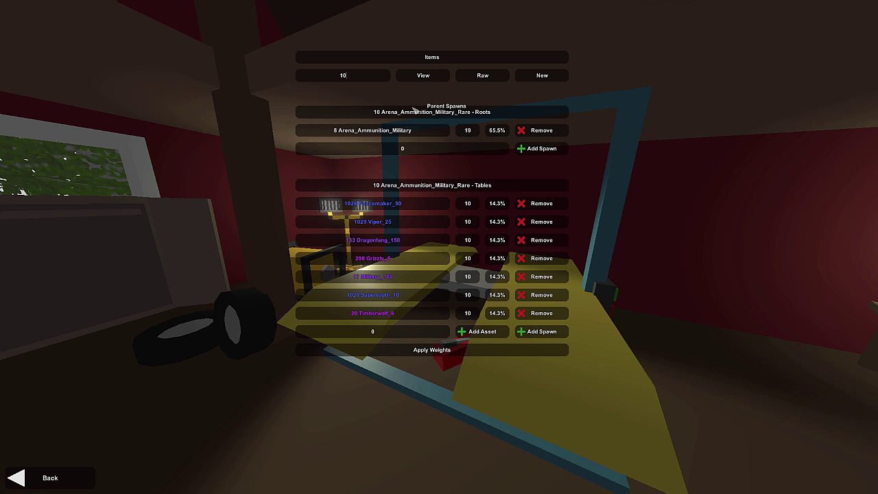
pyautogui.doubleClick(325, 77)
pyautogui.write('700')
pyautogui.click(439, 82)
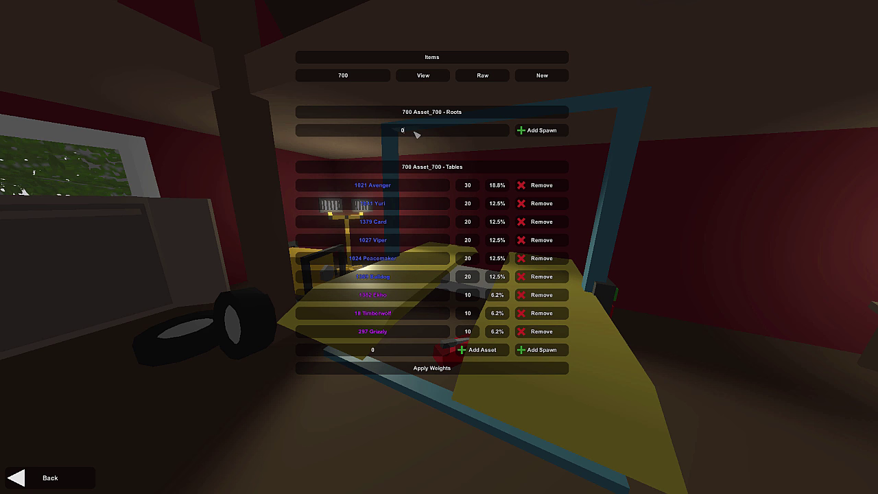
# - Add spawn table 10 as a parent root of table 700 and remove that root again
pyautogui.click(414, 134)
pyautogui.write('10')
pyautogui.click(529, 134)
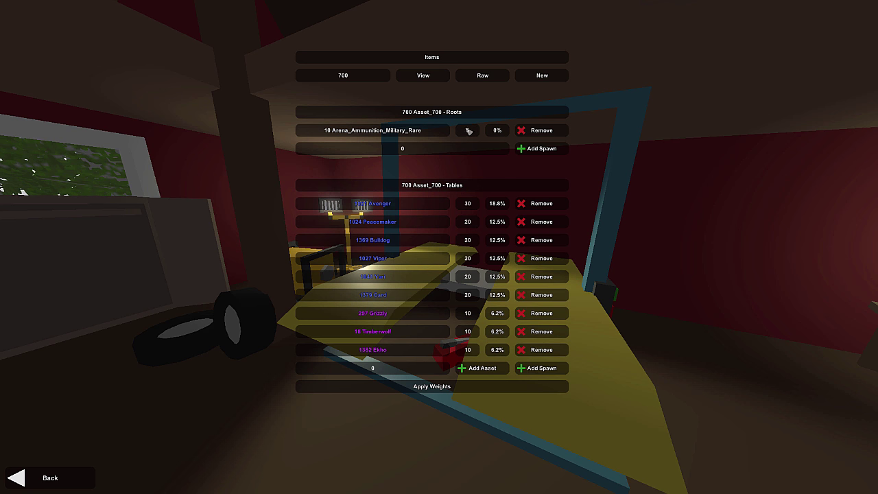
pyautogui.press('BackSpace')
pyautogui.write('0')
pyautogui.click(541, 130)
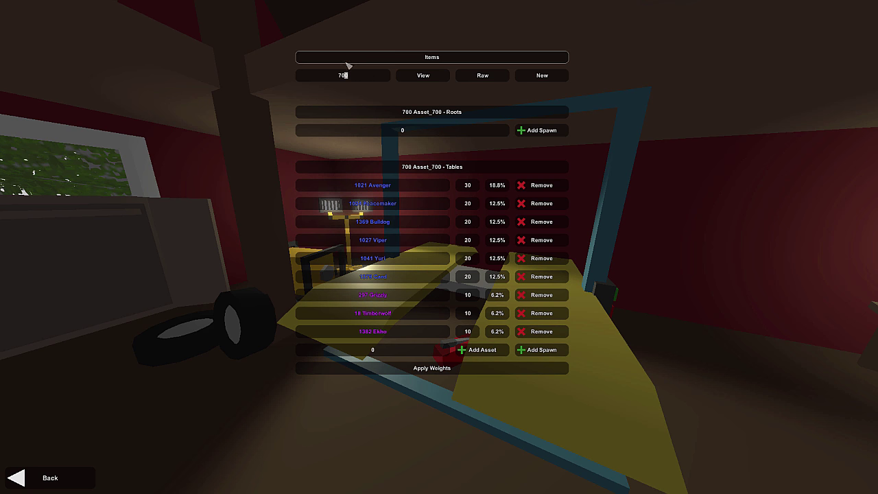
# - Create a new item spawn table with ID 701 and reopen table 700
pyautogui.click(555, 77)
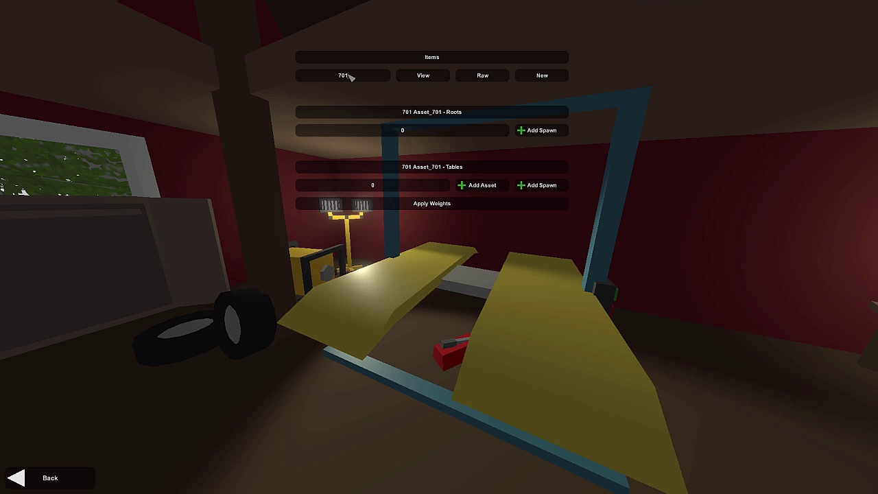
pyautogui.click(424, 76)
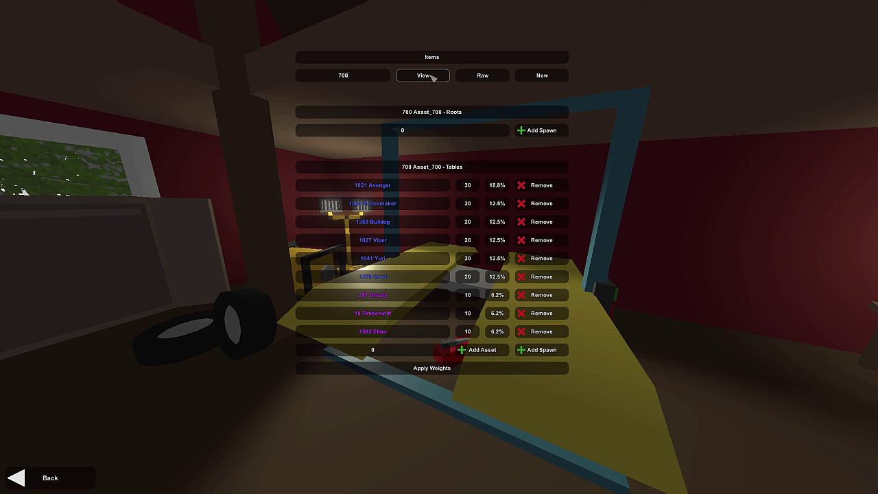
# - Export table 700 as raw text, select all of its lines, and return to the table view
pyautogui.click(480, 78)
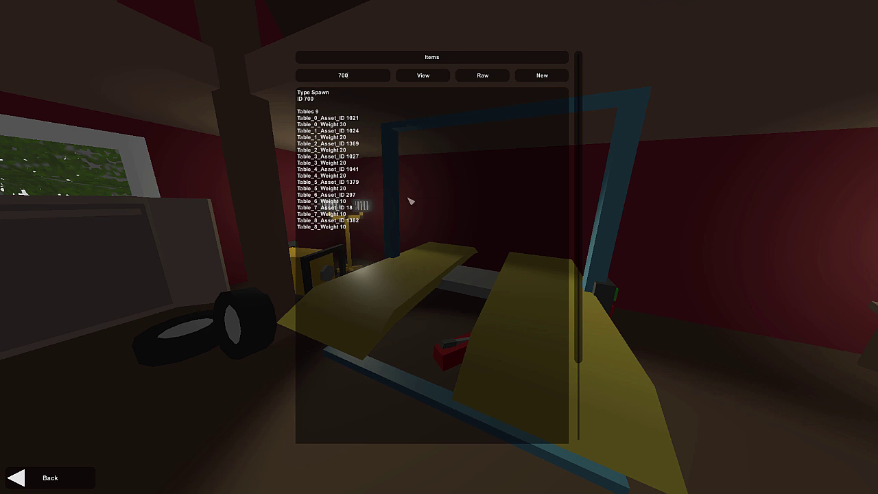
pyautogui.moveTo(368, 238); pyautogui.dragTo(299, 92)
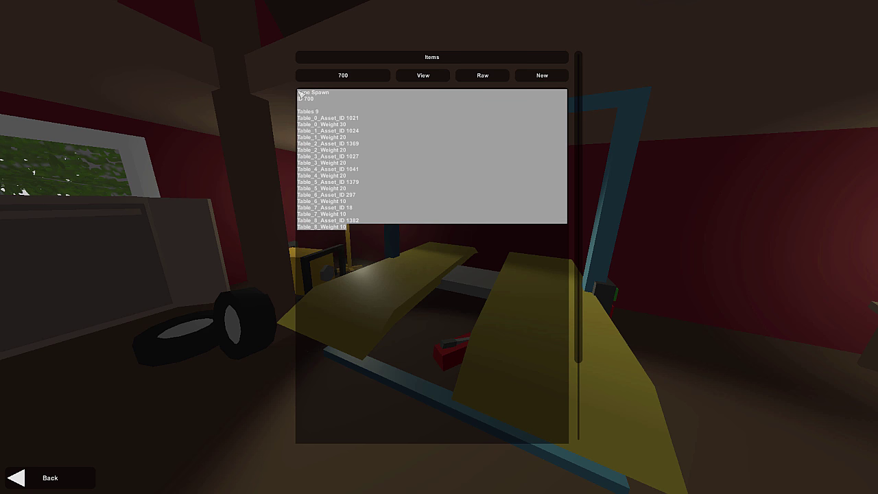
pyautogui.click(353, 149)
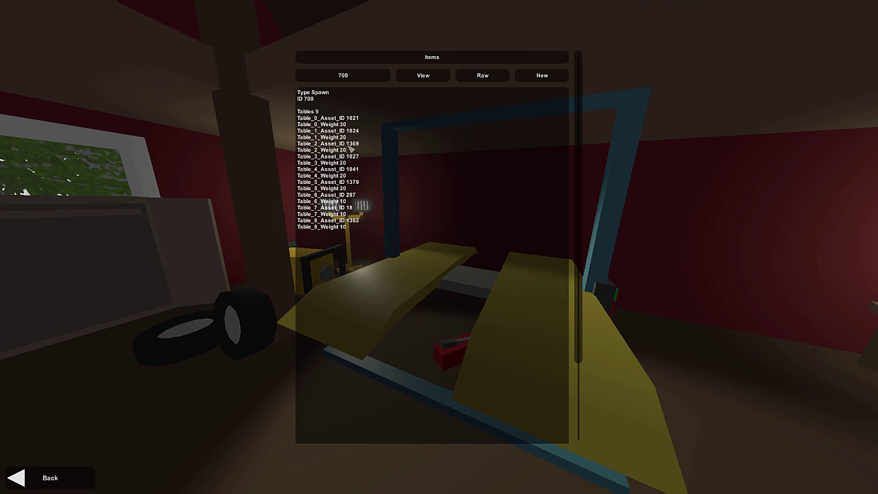
pyautogui.moveTo(364, 234); pyautogui.dragTo(294, 94)
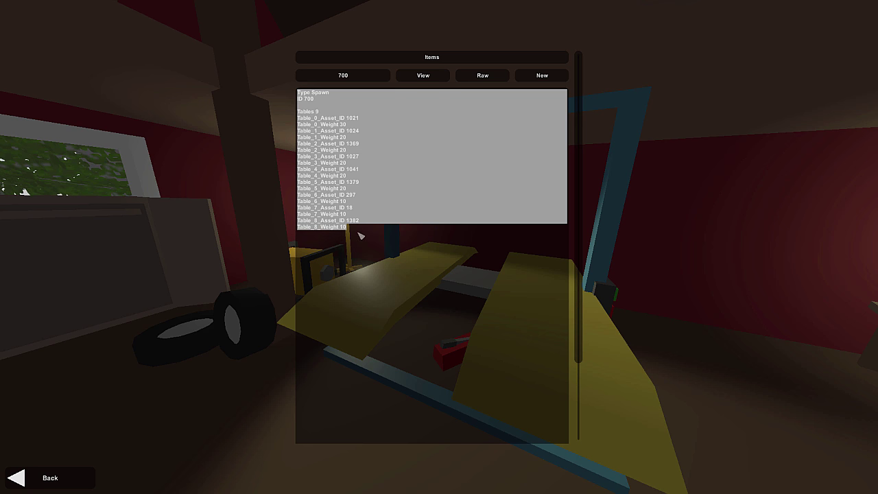
pyautogui.moveTo(360, 236); pyautogui.dragTo(293, 88)
pyautogui.click(394, 171)
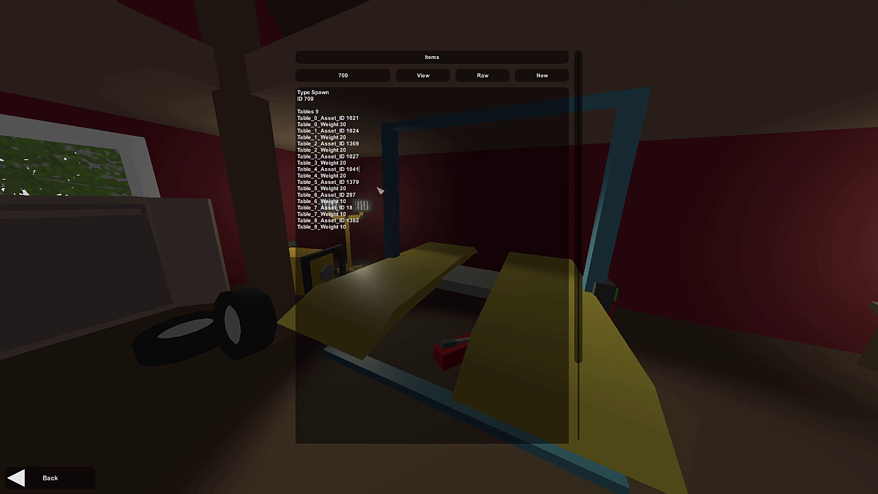
pyautogui.moveTo(360, 239); pyautogui.dragTo(290, 99)
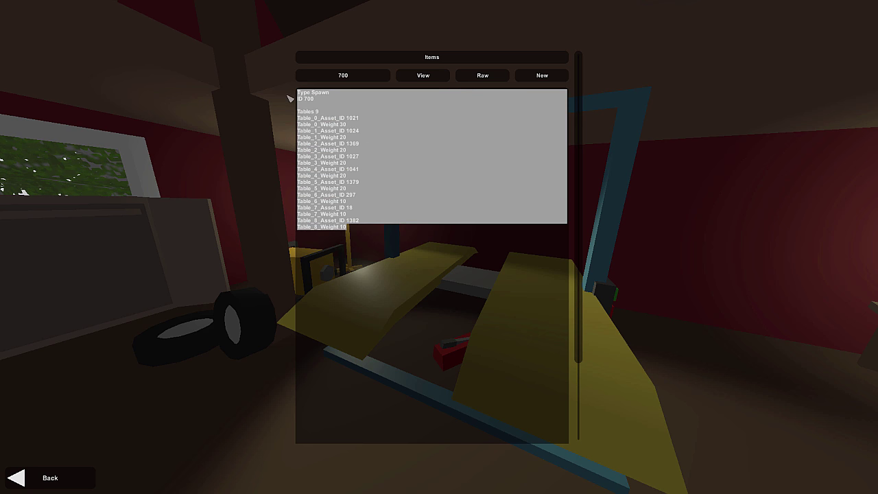
pyautogui.click(429, 77)
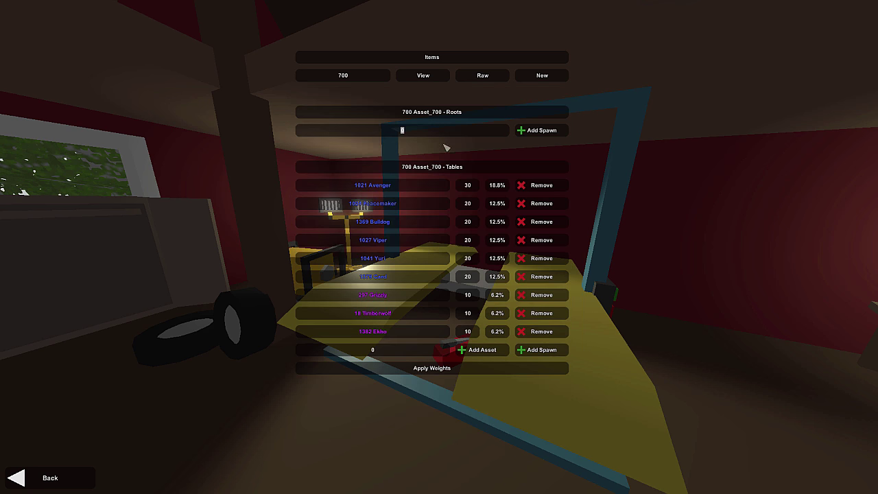
# - Leave the spawn tables tool and open TestMap in the level editor
pyautogui.click(88, 483)
pyautogui.click(436, 205)
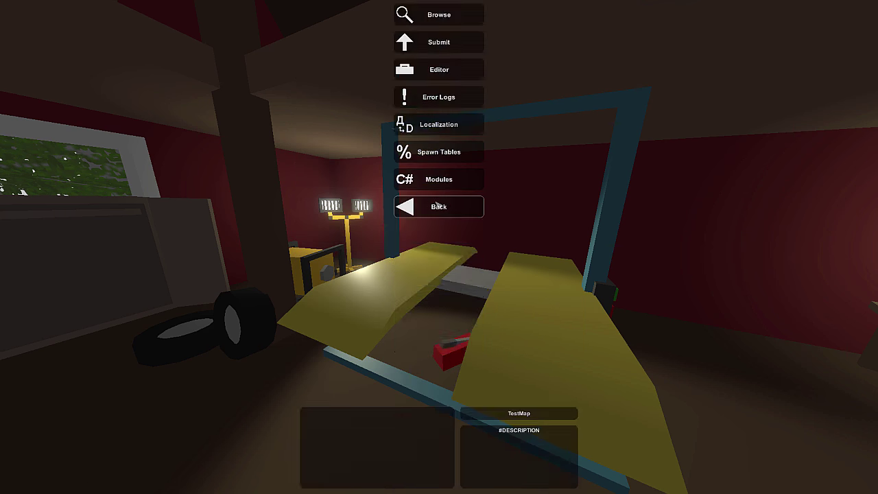
pyautogui.click(342, 147)
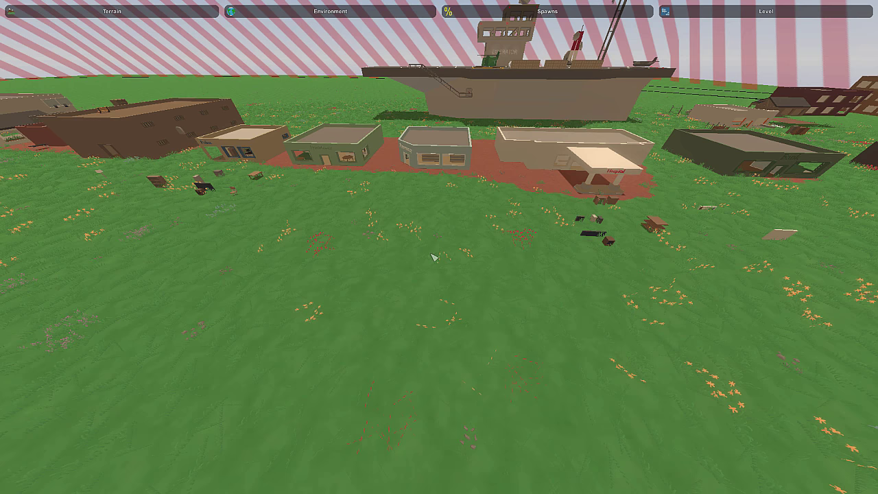
# - Open the environment's node editing and select the airdrop node on the grass in front of the row of buildings
pyautogui.moveTo(435, 293); pyautogui.dragTo(504, 284, button='right')
pyautogui.press('w')
pyautogui.click(324, 10)
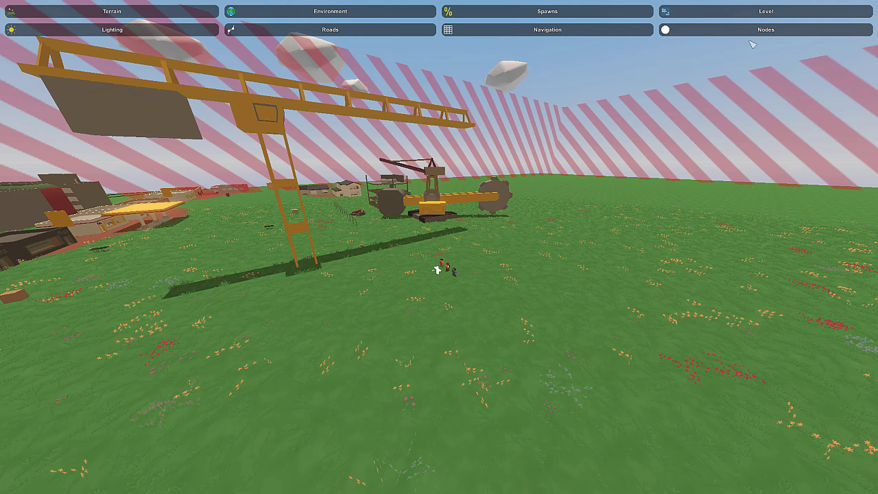
pyautogui.click(750, 34)
pyautogui.moveTo(592, 310); pyautogui.dragTo(482, 360, button='right')
pyautogui.press('w')
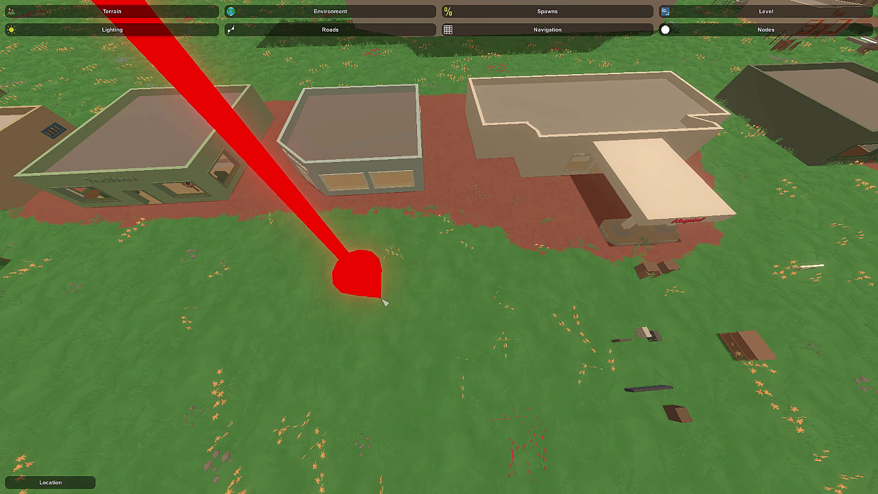
pyautogui.click(441, 268)
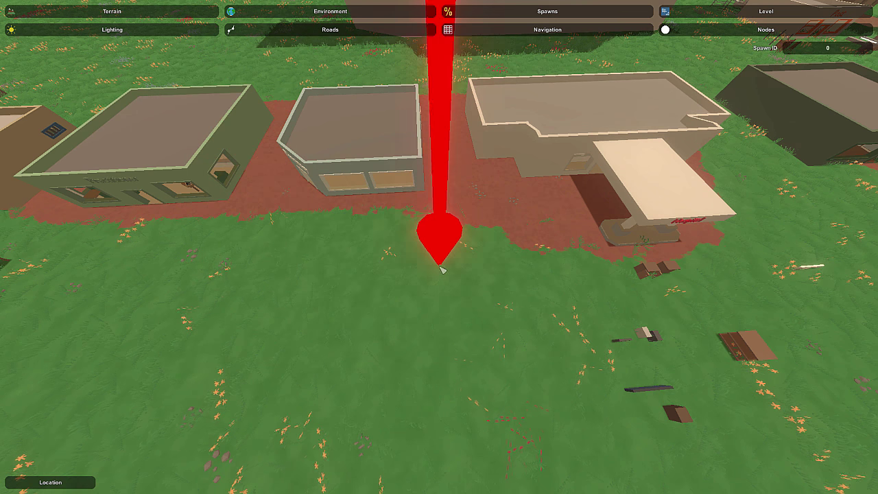
pyautogui.click(443, 268)
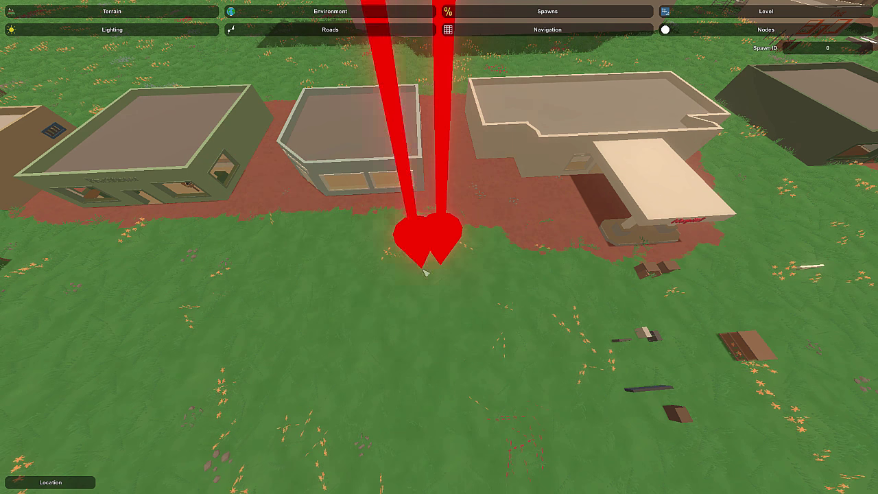
# - Switch the node type to Airdrop and set the selected airdrop node's spawn ID to 700
pyautogui.click(69, 485)
pyautogui.click(69, 486)
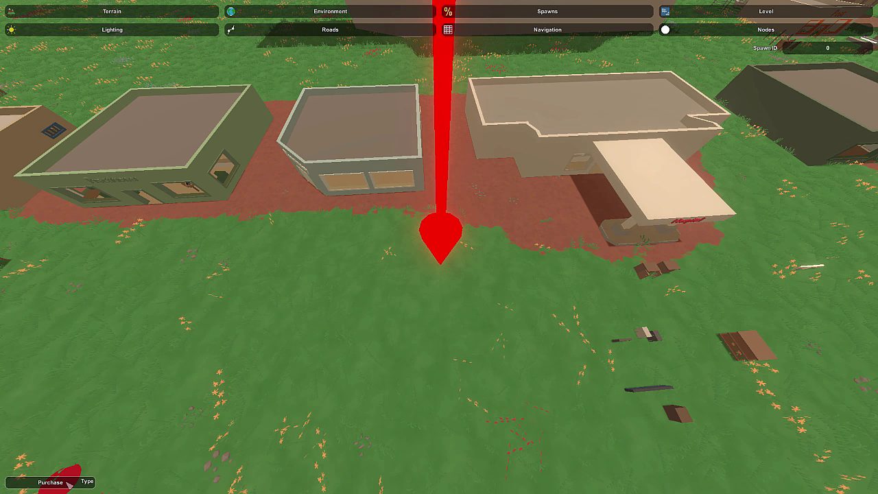
pyautogui.click(70, 486)
pyautogui.click(69, 485)
pyautogui.click(70, 486)
pyautogui.click(70, 486)
pyautogui.click(69, 484)
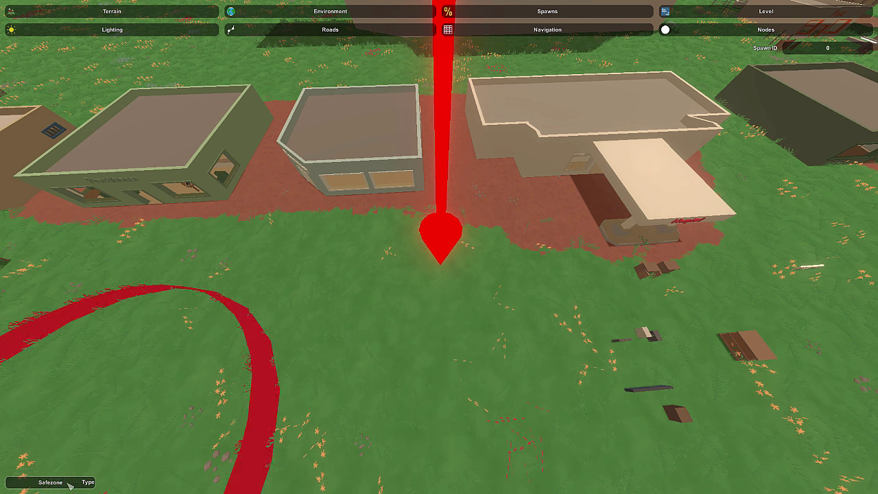
pyautogui.click(69, 483)
pyautogui.click(68, 483)
pyautogui.click(69, 484)
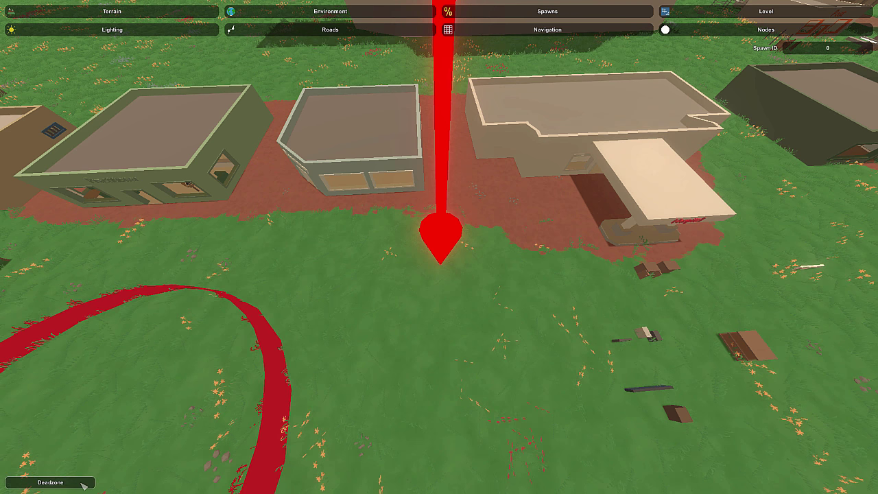
pyautogui.click(68, 485)
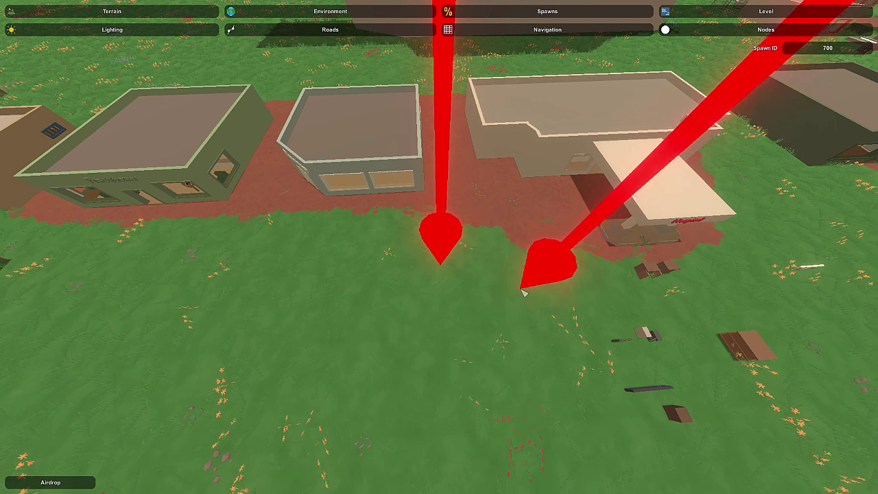
pyautogui.moveTo(526, 292); pyautogui.dragTo(443, 251, button='right')
pyautogui.press('Escape')
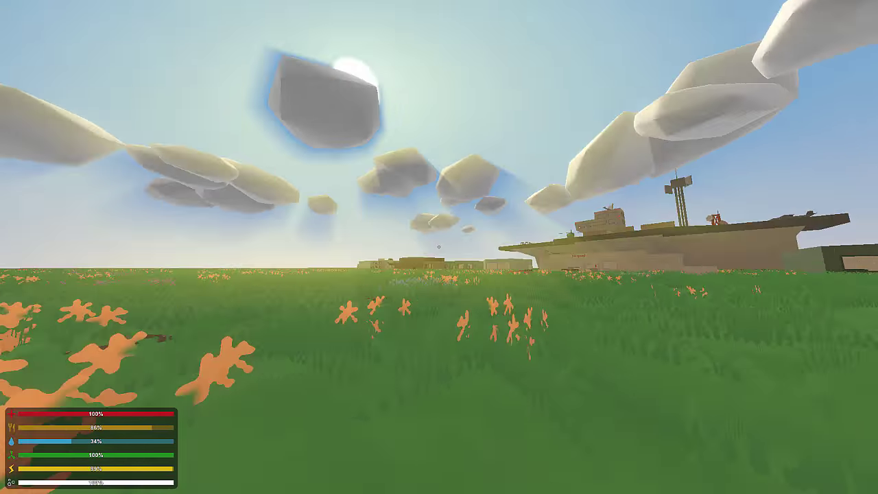
pyautogui.hotkey('shift', 'w')
# - Cross the grass field towards the hospital and watch the sky for the airdrop plane and its crate
pyautogui.hotkey('shift', 'w')
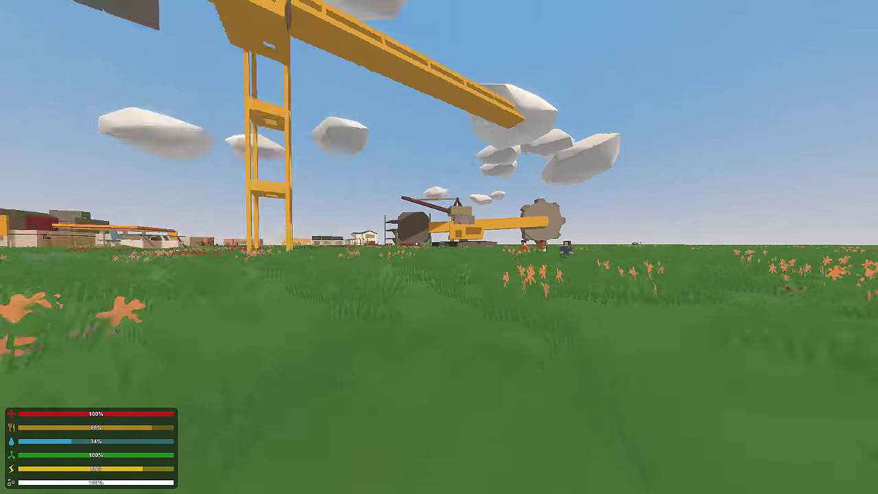
pyautogui.hotkey('shift', 'w')
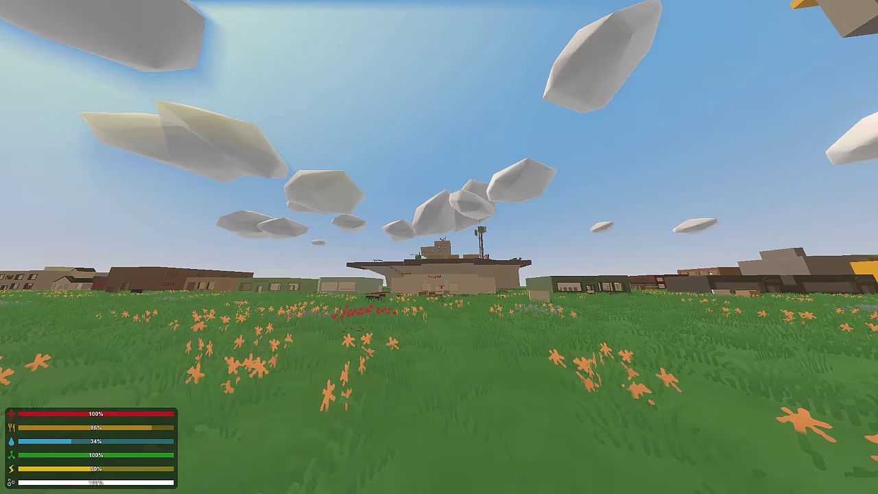
pyautogui.hotkey('shift', 'w')
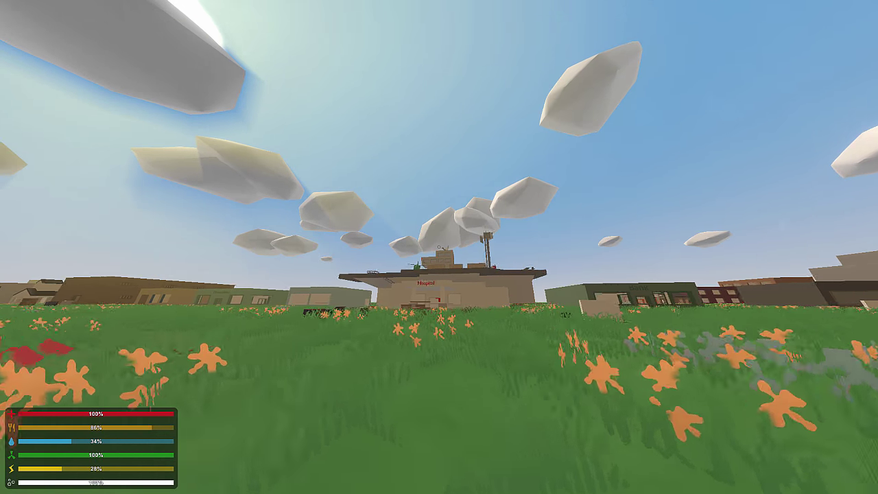
pyautogui.press('s')
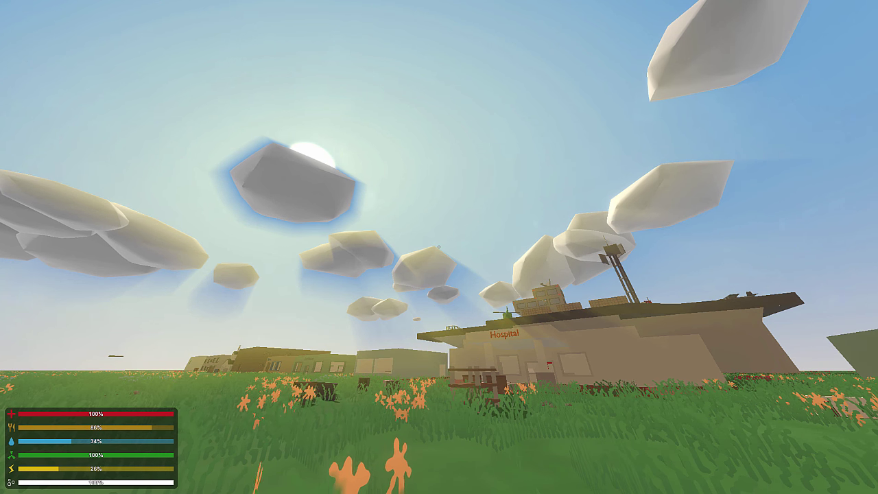
pyautogui.press('j')
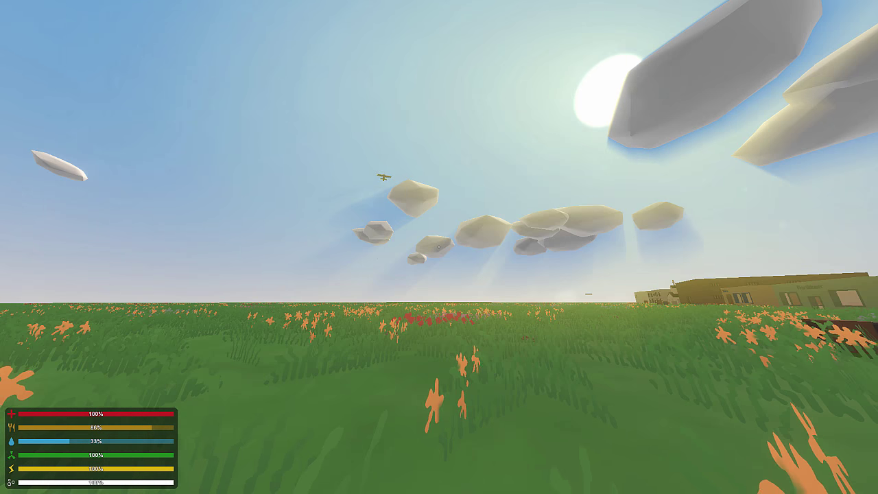
pyautogui.hotkey('shift', 'w')
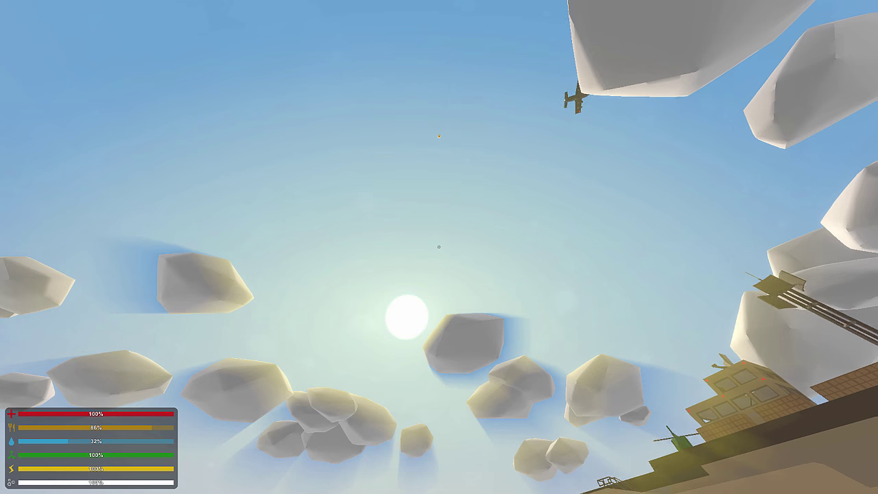
# - Obtain binoculars with the /give chat command and look through them across the field
pyautogui.write('j/')
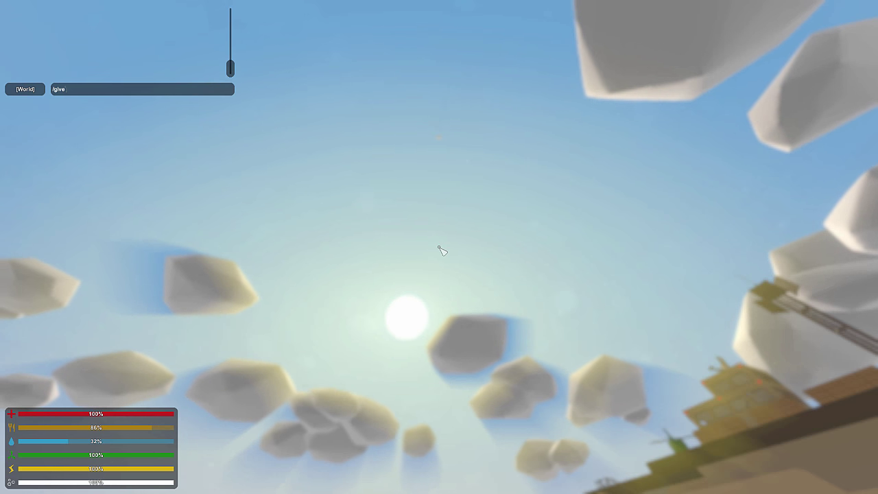
pyautogui.press('Return')
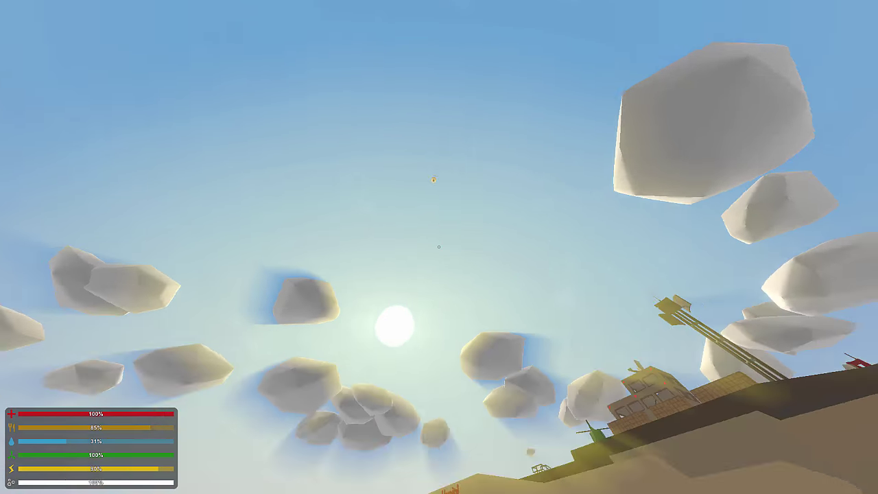
pyautogui.hotkey('shift', 'w')
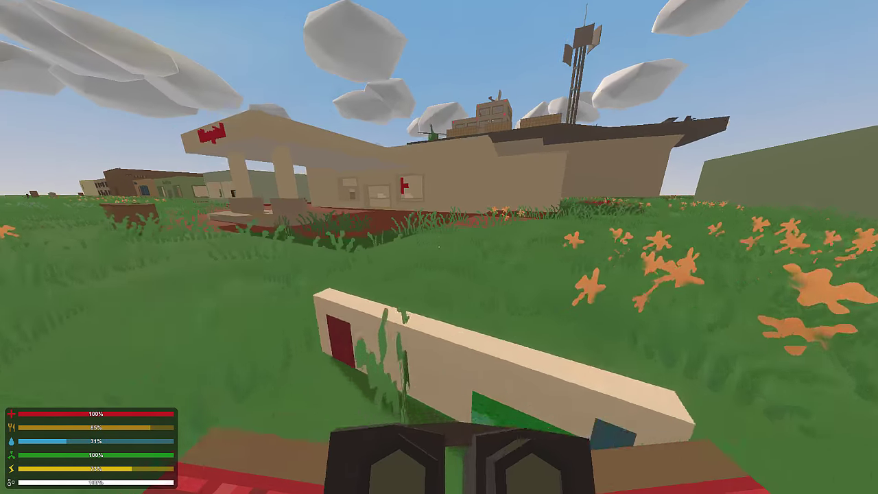
pyautogui.hotkey('shift', 'w')
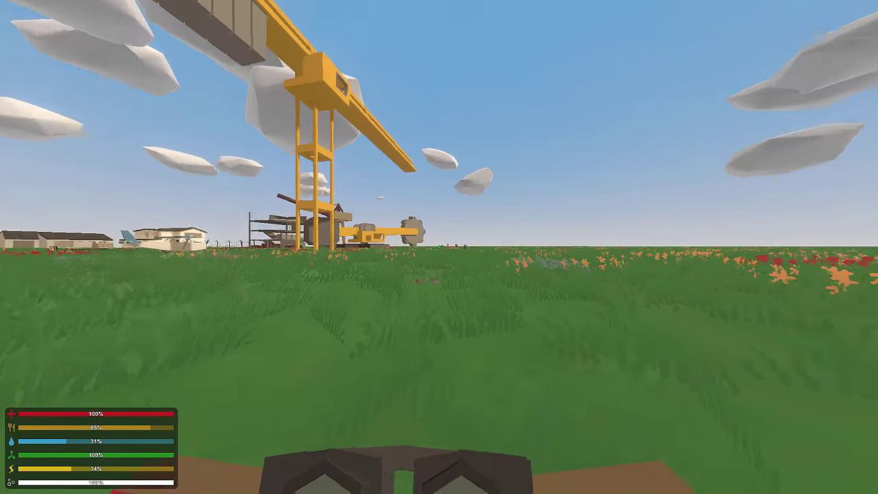
pyautogui.rightClick(438, 247)
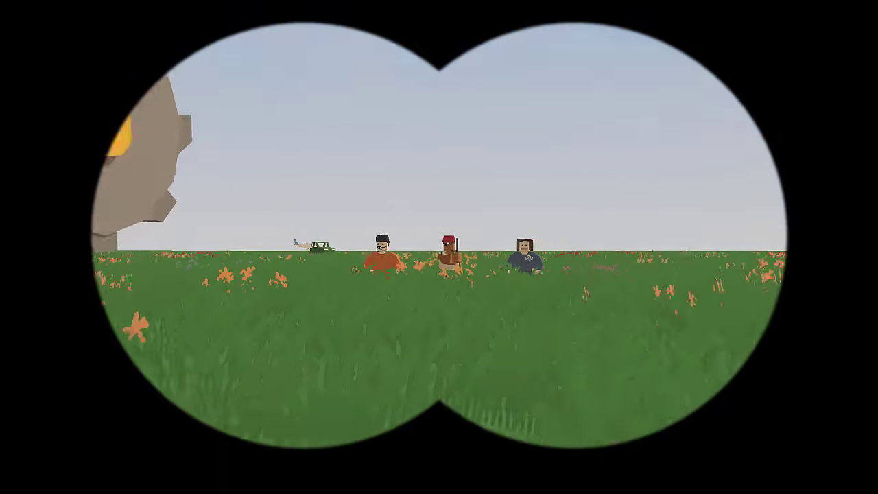
# - Follow the parachuting airdrop crate to the grass beside the hospital, keeping the binoculars in hand
pyautogui.press('a')
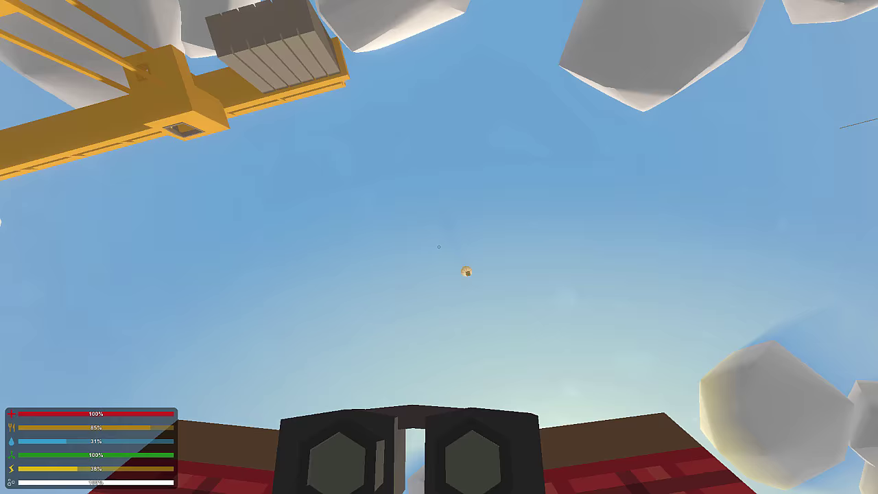
pyautogui.press('w')
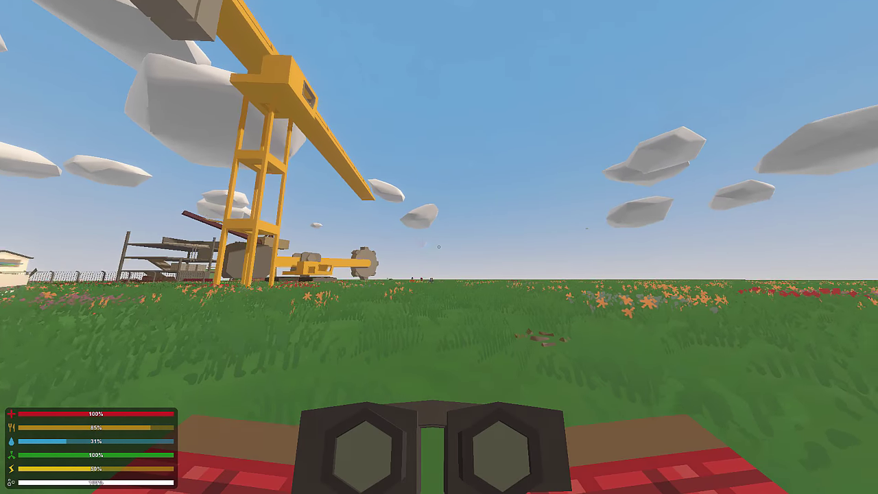
pyautogui.press('w')
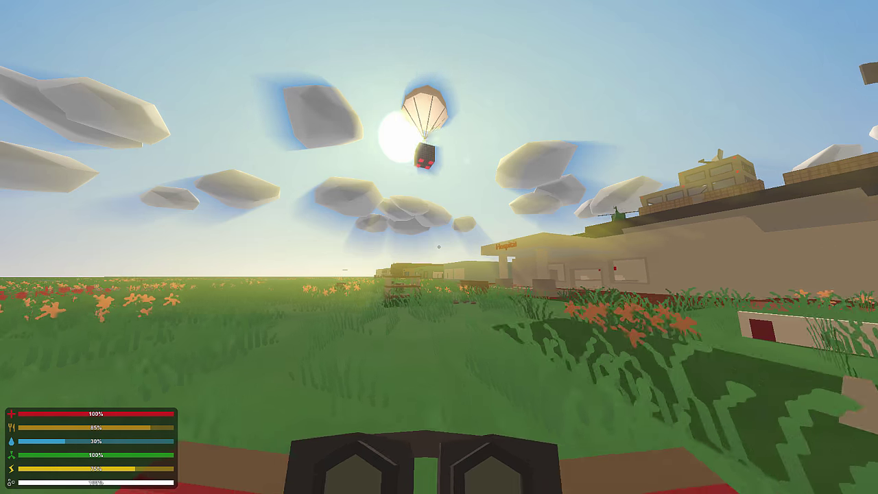
pyautogui.hotkey('shift', 'w')
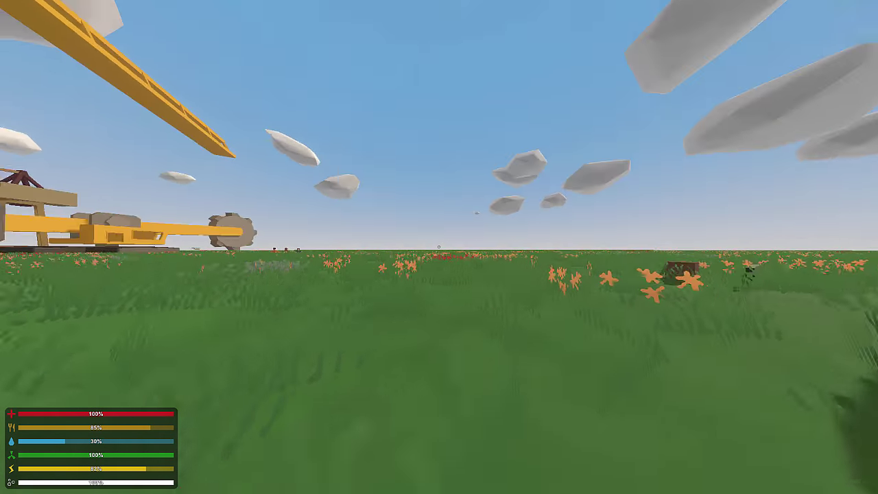
pyautogui.hotkey('shift', 'w')
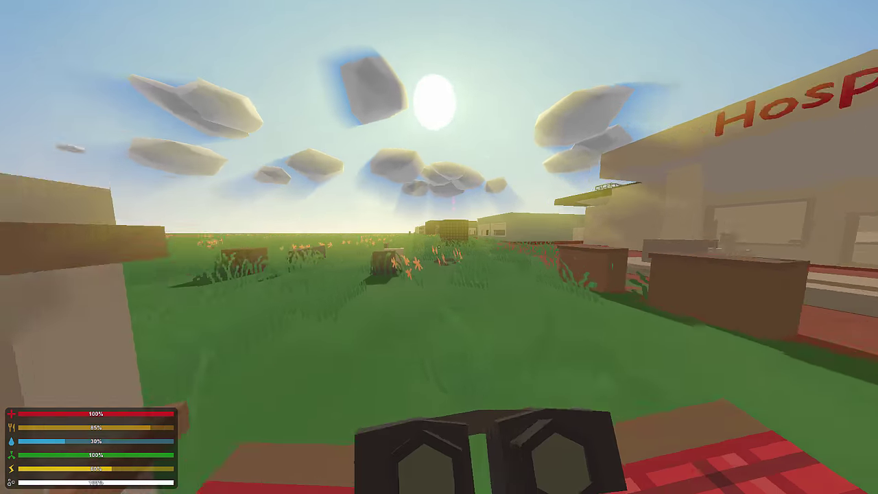
pyautogui.hotkey('shift', 'w')
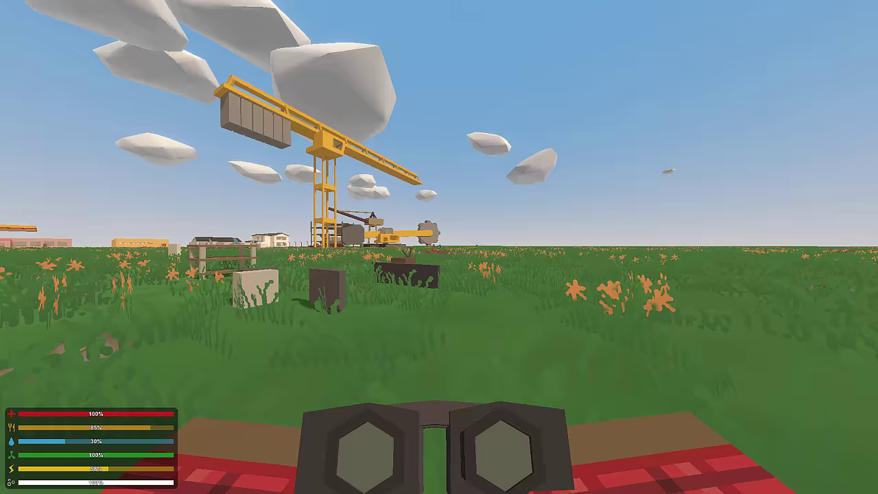
pyautogui.rightClick(439, 247)
pyautogui.rightClick(439, 247)
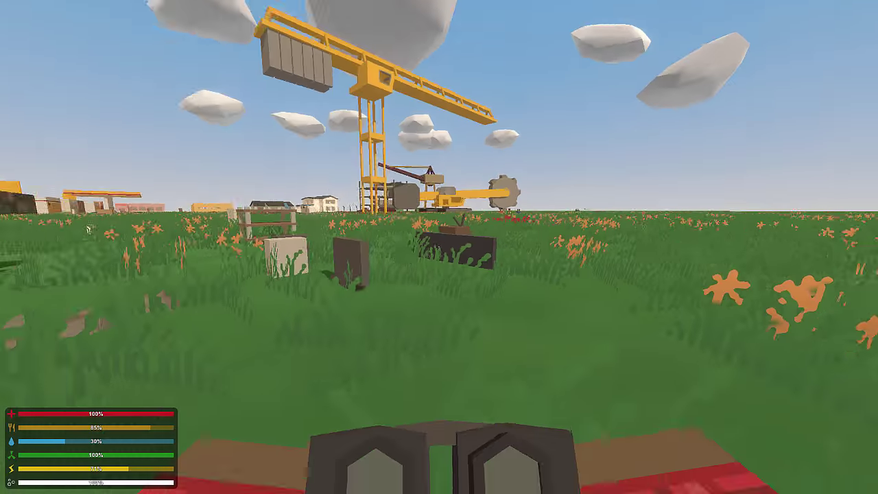
# - Walk around the landed airdrop crate, open its storage and compare the weapons inside with the entries of table 700
pyautogui.hotkey('shift', 'w')
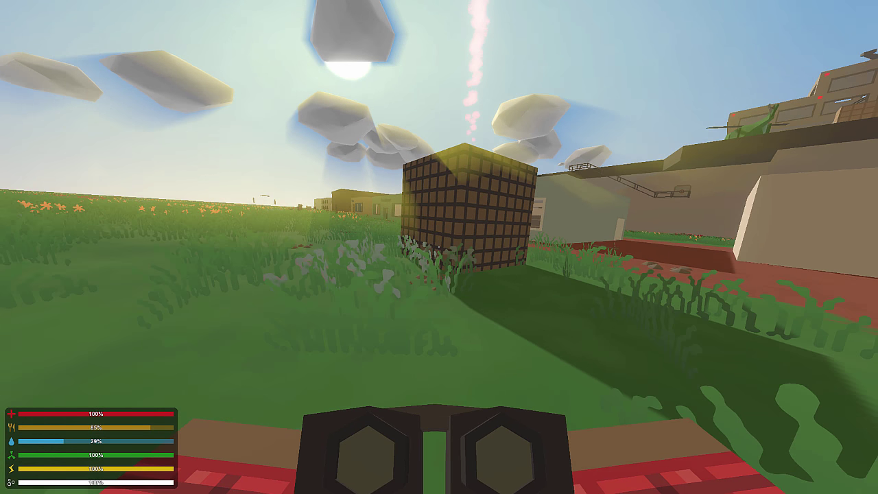
pyautogui.press('a')
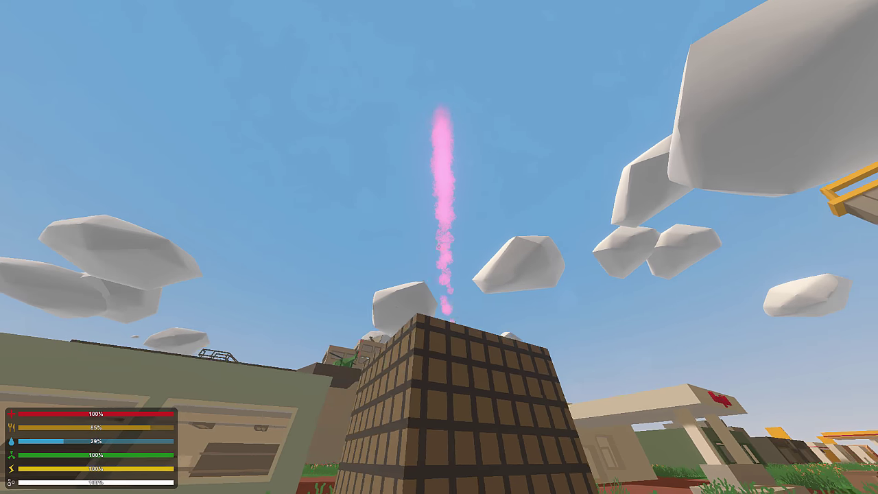
pyautogui.press('a')
pyautogui.press('d')
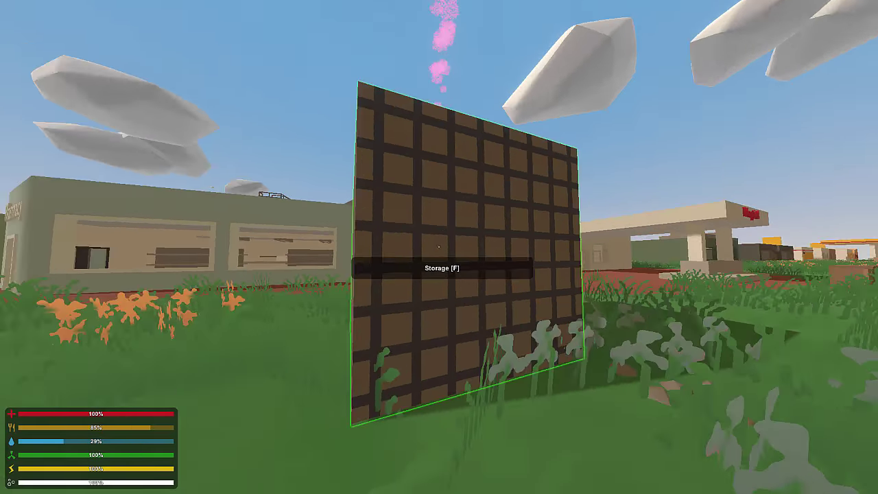
pyautogui.press('w')
pyautogui.press('f')
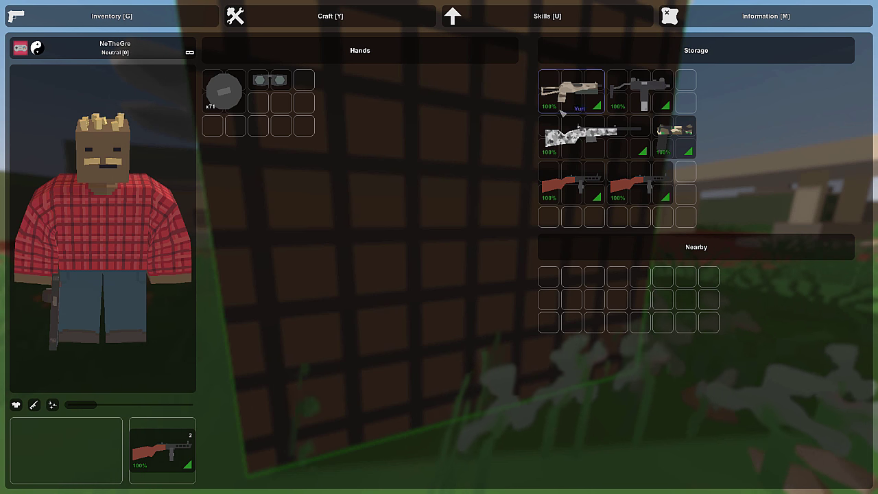
pyautogui.press('Insert')
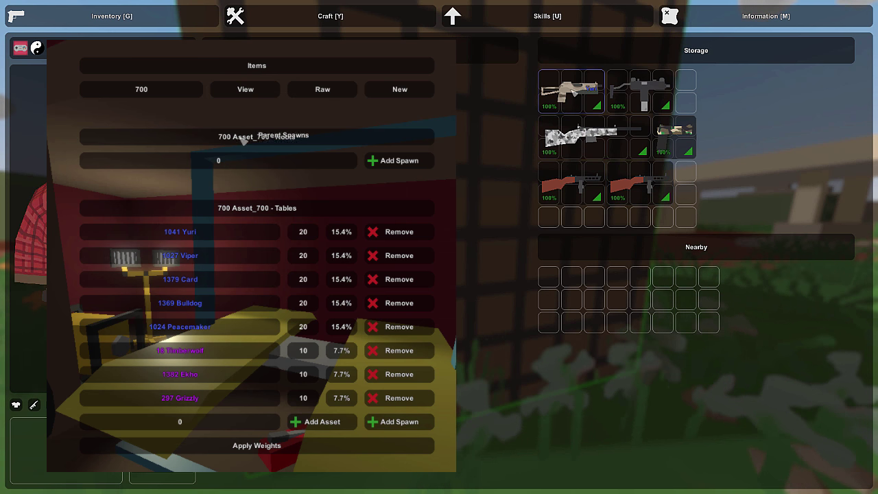
pyautogui.press('Escape')
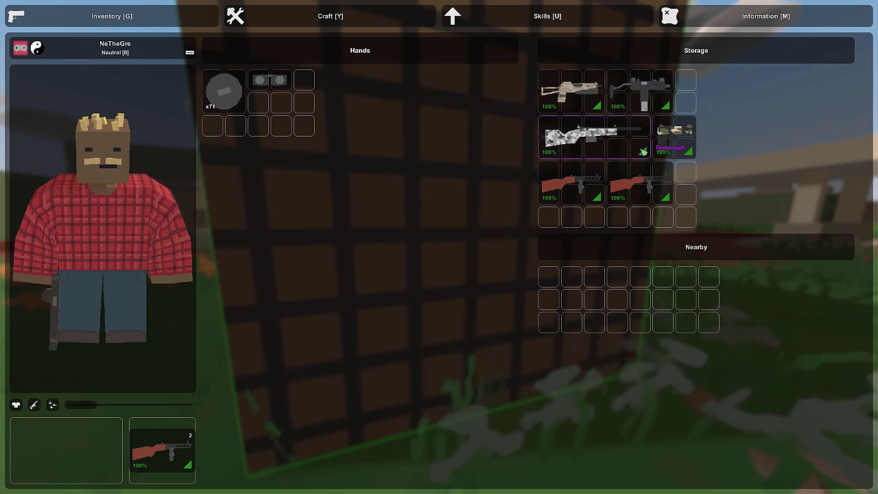
# - Move all six weapons out of the airdrop crate's storage onto the ground and close the inventory
pyautogui.keyDown('ctrl'); pyautogui.click(591, 186); pyautogui.keyUp('ctrl')
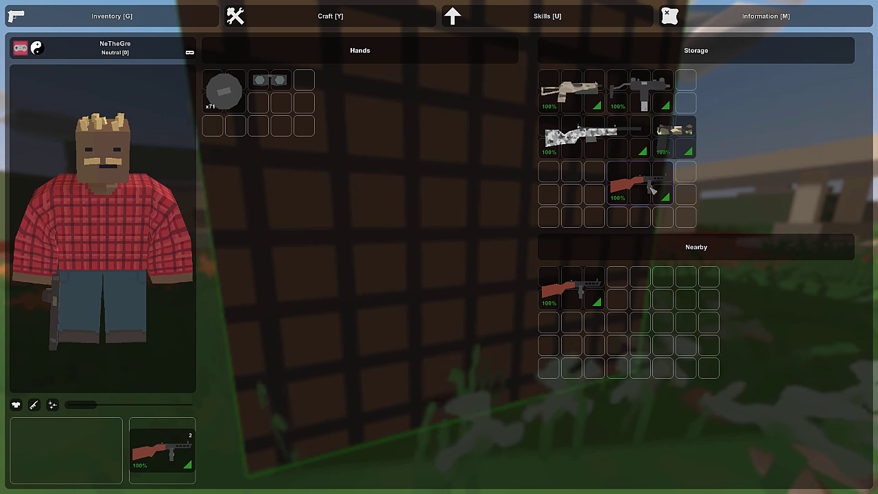
pyautogui.click(645, 186)
pyautogui.click(583, 138)
pyautogui.click(676, 137)
pyautogui.click(641, 92)
pyautogui.click(579, 91)
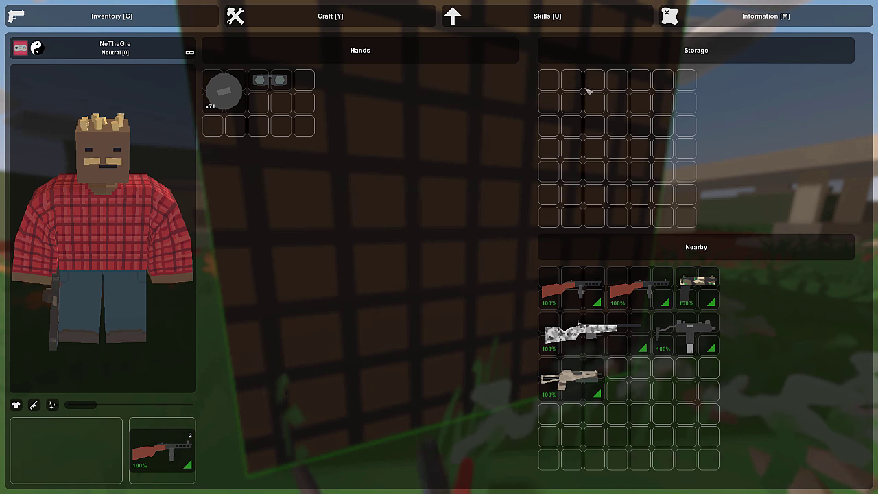
pyautogui.press('g')
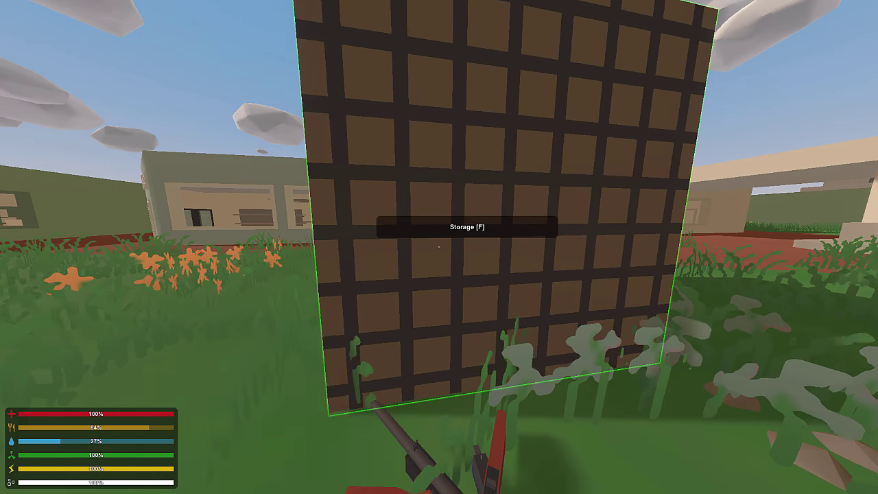
# - Hit the emptied airdrop crate several times, back away from its spot and draw the carried gun
pyautogui.press('w')
pyautogui.click(439, 247)
pyautogui.click(439, 247)
pyautogui.click(438, 247)
pyautogui.press('s')
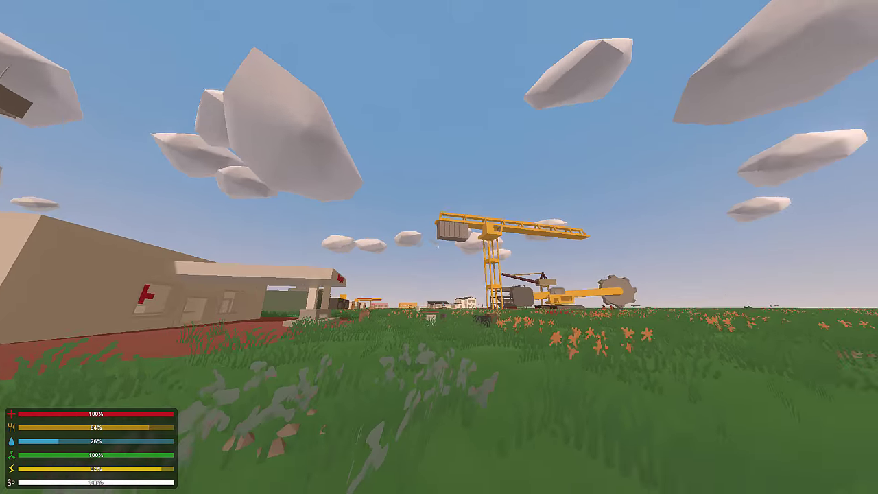
pyautogui.press('1')
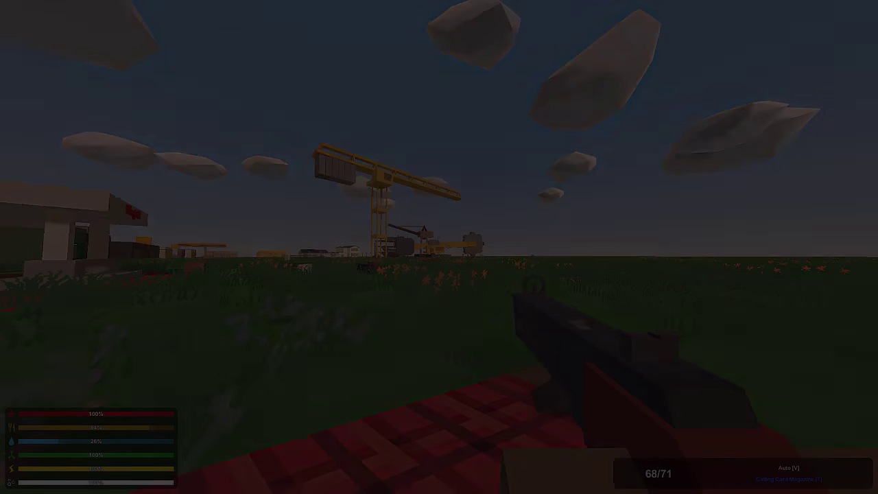